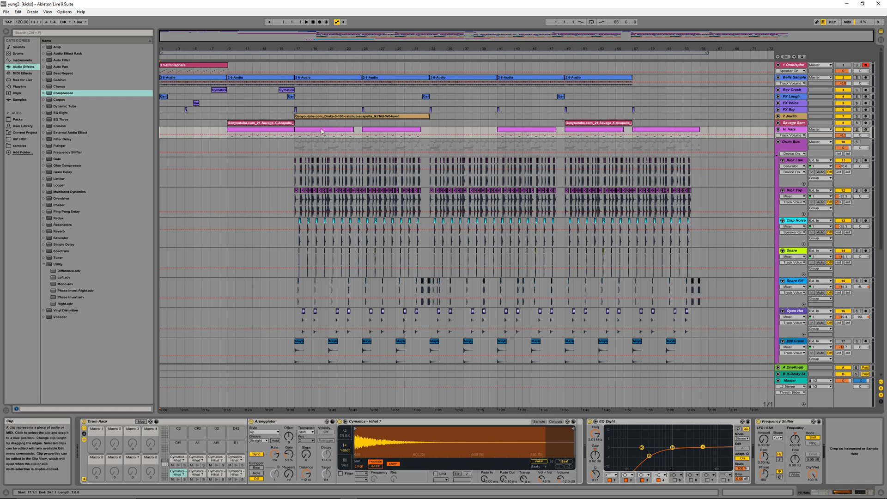
# Play the arrangement from bar 15 and solo the red track below the Hammer track to hear it alone
pyautogui.click(276, 65)
pyautogui.press('space')
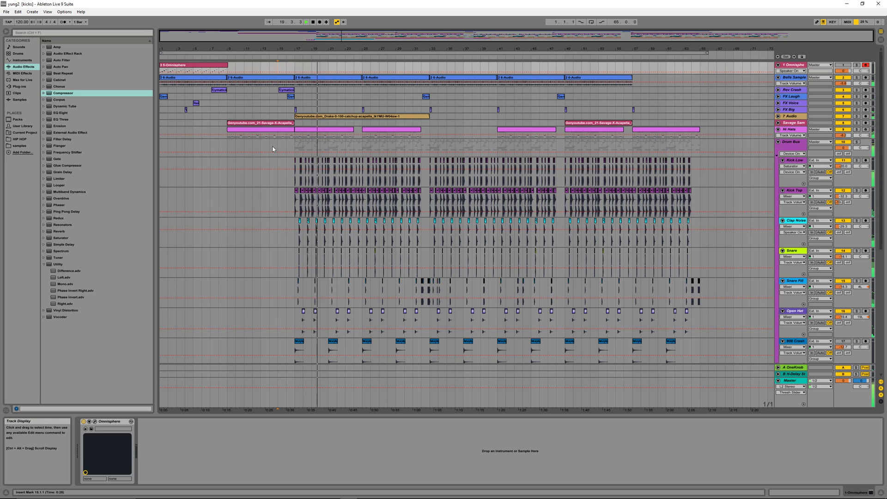
pyautogui.scroll(-4, 273, 148)
pyautogui.scroll(-3, 693, 306)
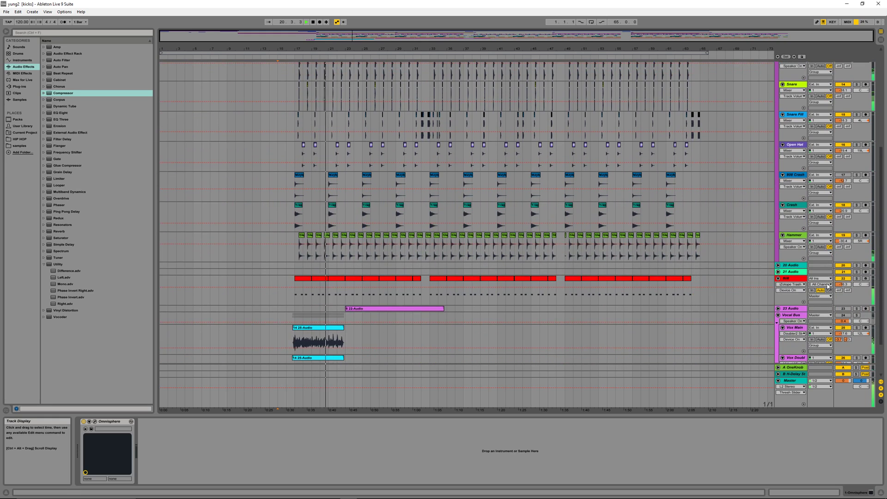
pyautogui.click(845, 280)
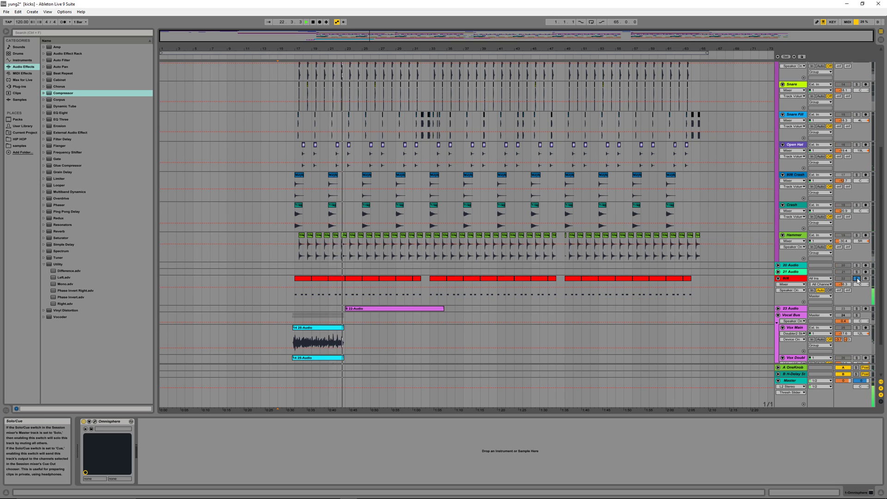
pyautogui.click(857, 279)
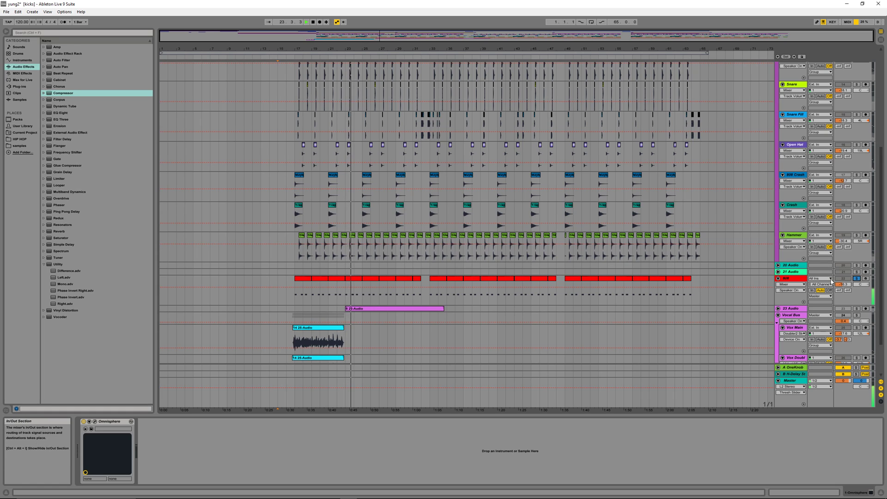
# Solo the Kick Low track along with the red track and listen to both from bar 17
pyautogui.scroll(2, 725, 184)
pyautogui.scroll(3, 724, 182)
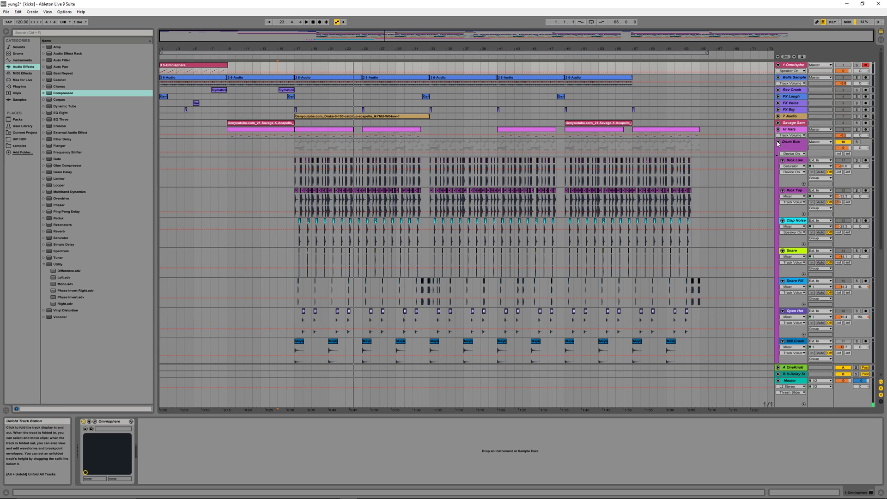
pyautogui.click(857, 161)
pyautogui.press('space')
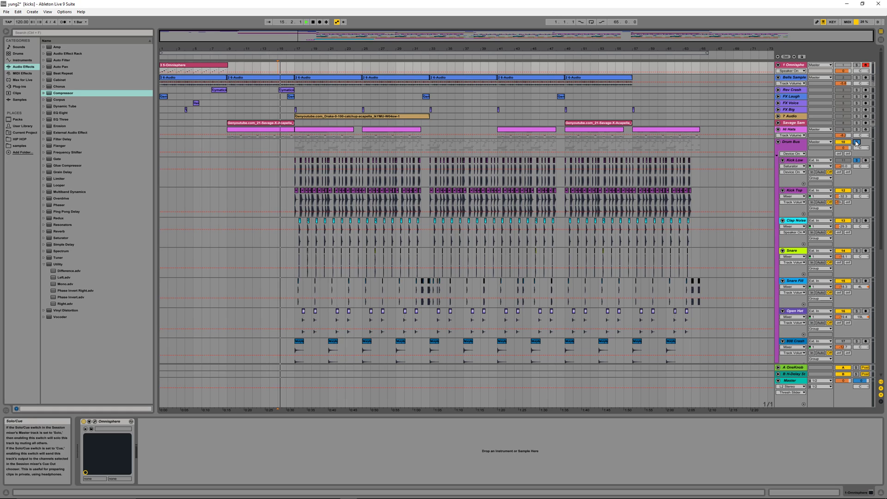
pyautogui.click(295, 173)
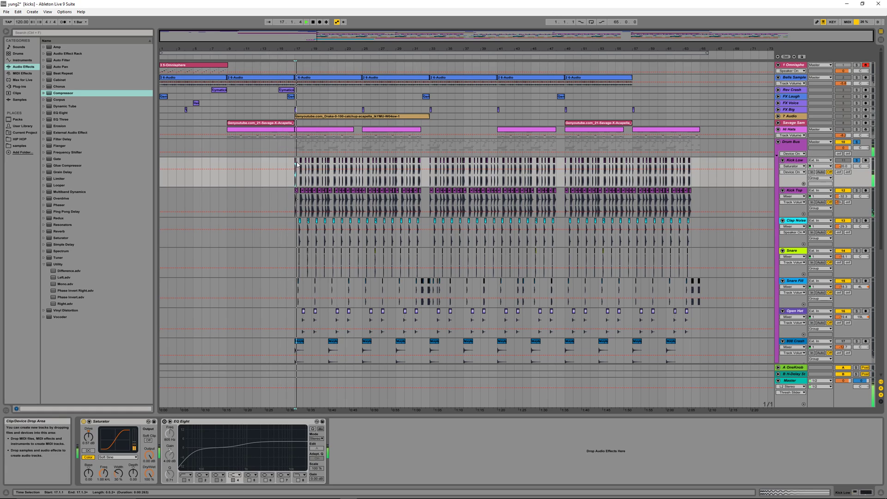
pyautogui.scroll(-3, 675, 223)
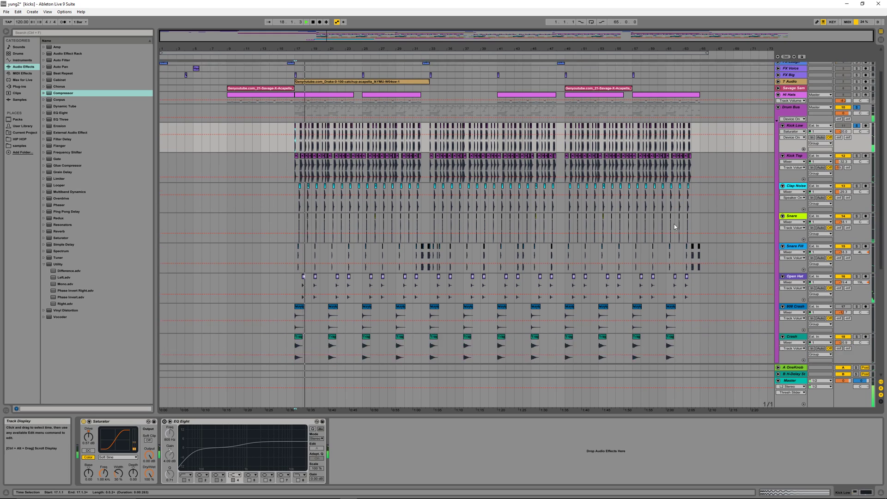
pyautogui.scroll(-3, 666, 234)
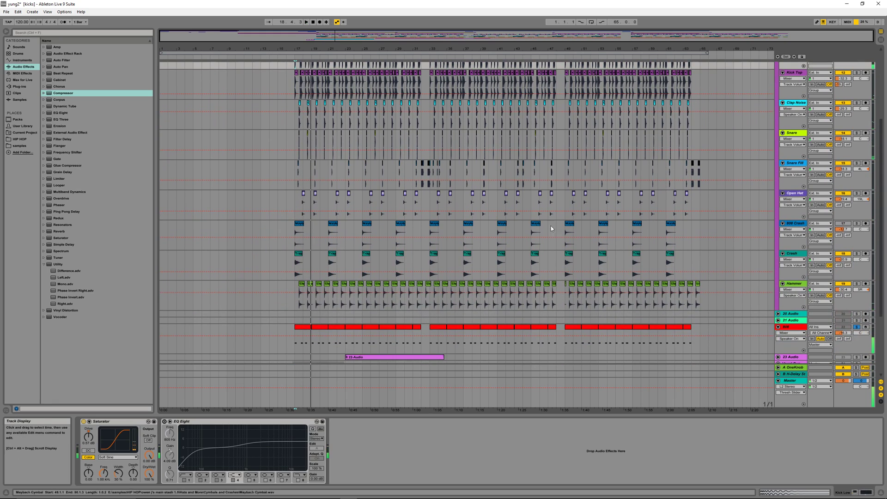
# Create a new Live Set without saving the changes to yung2
pyautogui.click(6, 12)
pyautogui.click(23, 19)
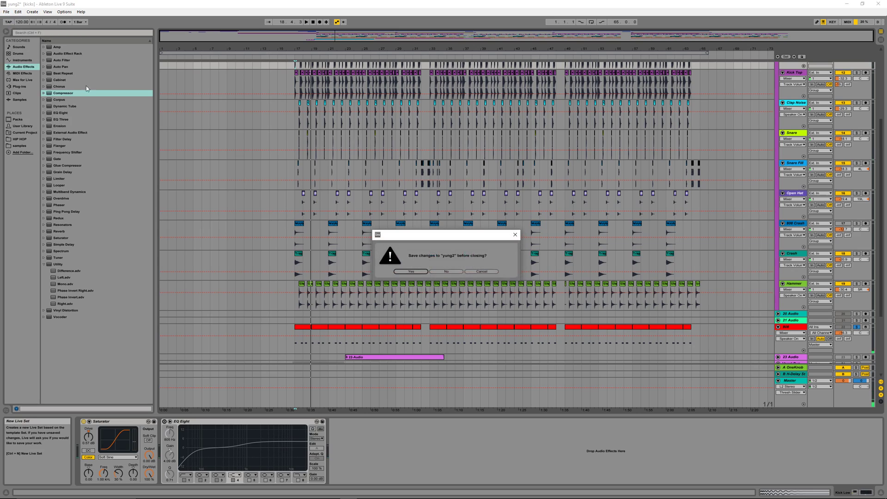
pyautogui.click(447, 271)
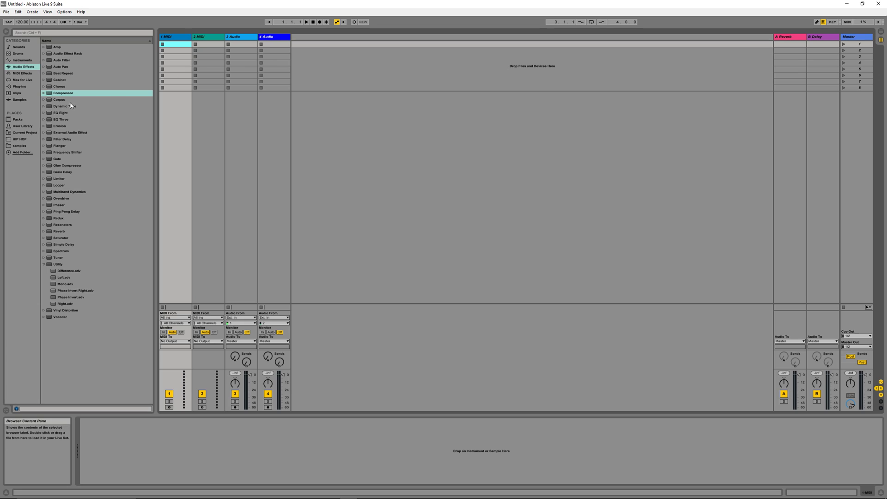
# Load the Serum_x64 plug-in from the Xfer folder onto a new track and reposition its window
pyautogui.click(17, 86)
pyautogui.click(44, 80)
pyautogui.click(45, 86)
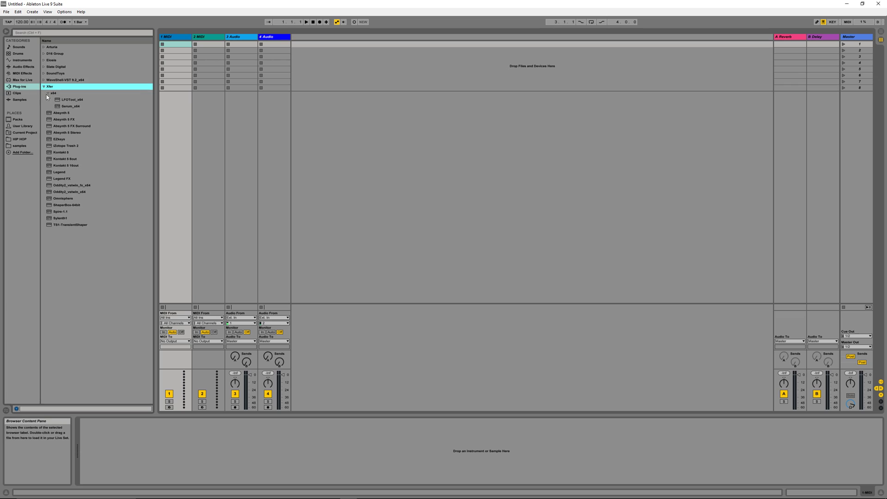
pyautogui.doubleClick(65, 107)
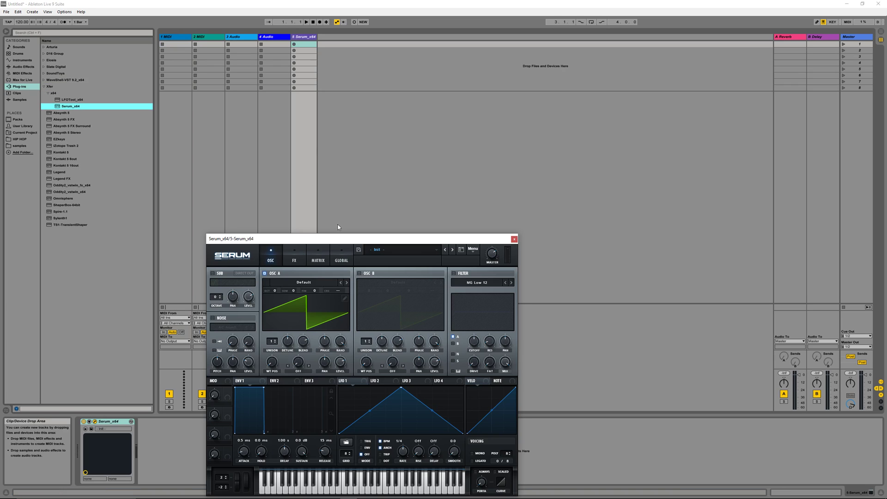
pyautogui.moveTo(397, 112); pyautogui.dragTo(304, 80)
# Delete the two default audio tracks and the two default MIDI tracks, keeping only the Serum track
pyautogui.click(269, 37)
pyautogui.press('Delete')
pyautogui.click(237, 36)
pyautogui.press('Delete')
pyautogui.click(203, 37)
pyautogui.press('Delete')
pyautogui.click(170, 37)
pyautogui.press('Delete')
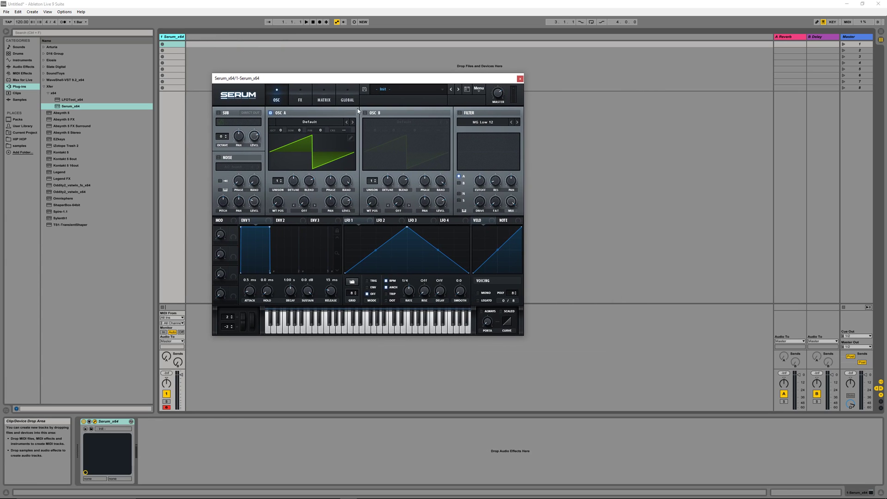
# Reset the Serum patch to its initial state and load the analog Basic Shapes wavetable into oscillator A
pyautogui.click(479, 88)
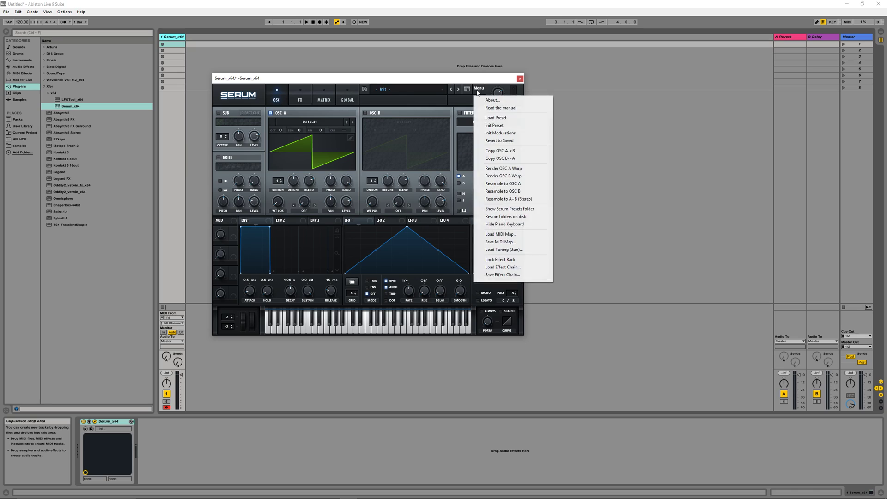
pyautogui.click(500, 130)
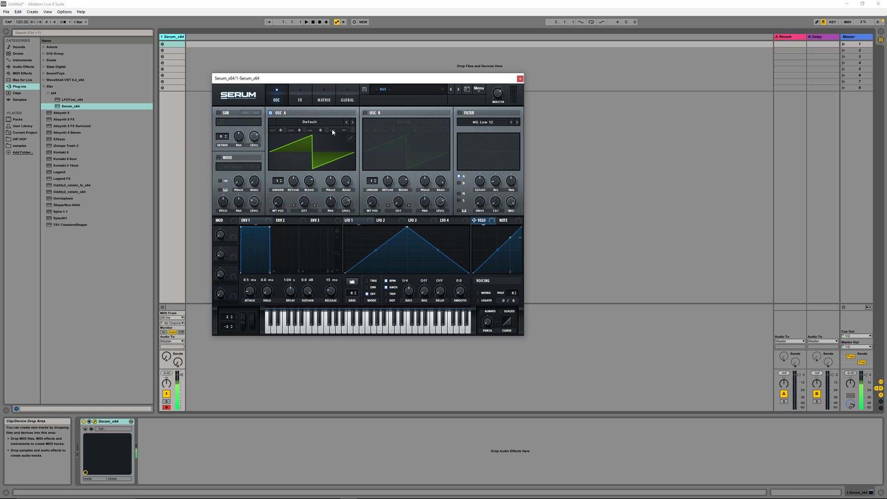
pyautogui.moveTo(503, 108)
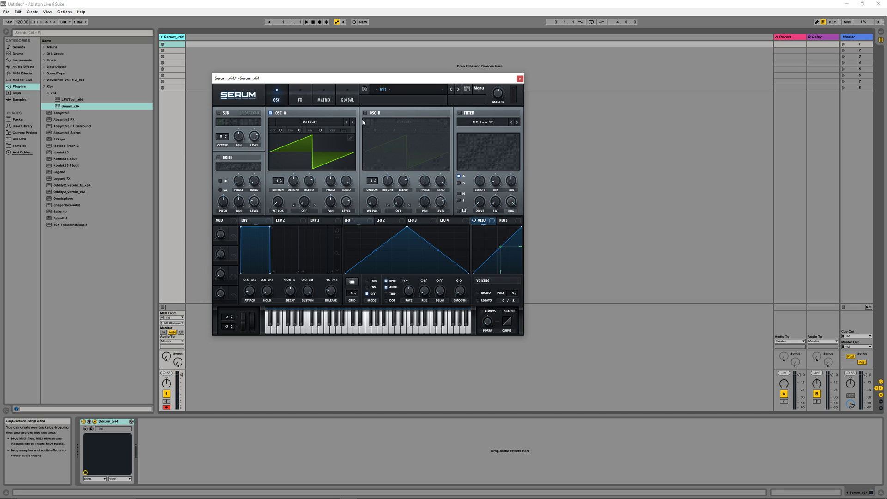
pyautogui.click(309, 123)
pyautogui.moveTo(310, 134)
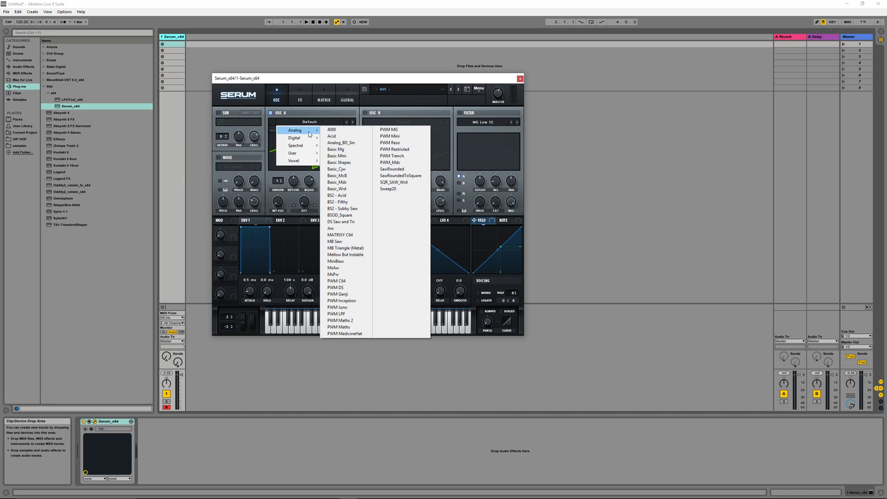
pyautogui.click(354, 165)
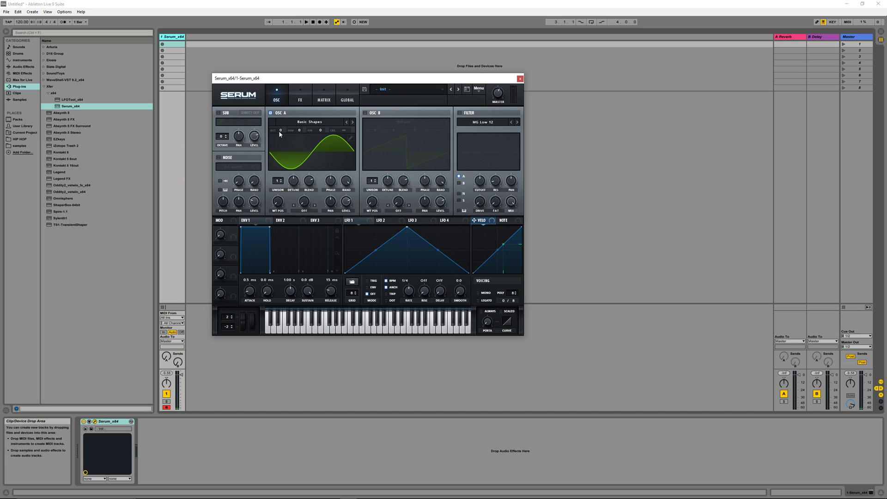
# Set oscillator A's octave to -2 and enable mono voicing
pyautogui.moveTo(280, 136)
pyautogui.scroll(-1, 281, 135)
pyautogui.click(478, 295)
# Route LFO 1 to the master tuning in the modulation matrix with an amount of about 27
pyautogui.click(325, 102)
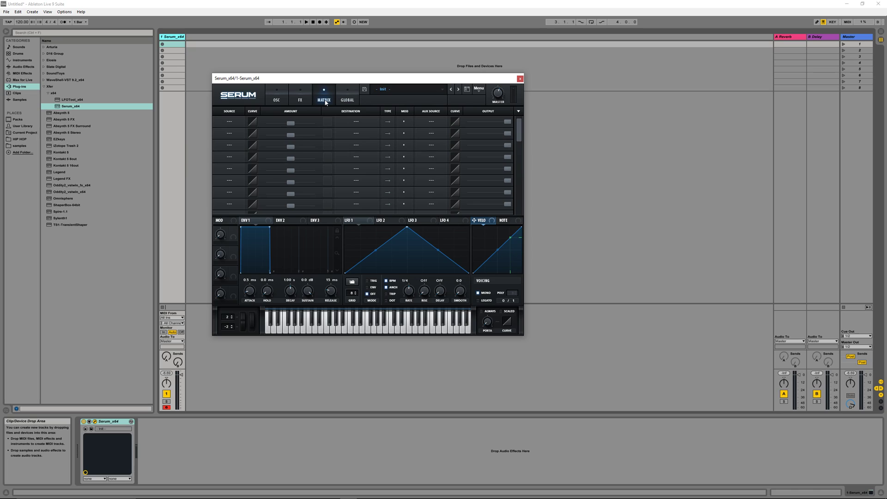
pyautogui.click(233, 124)
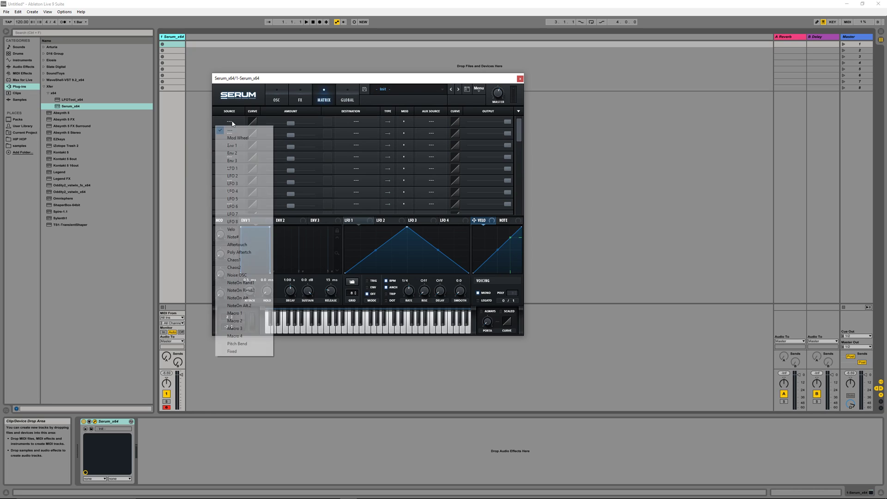
pyautogui.click(236, 169)
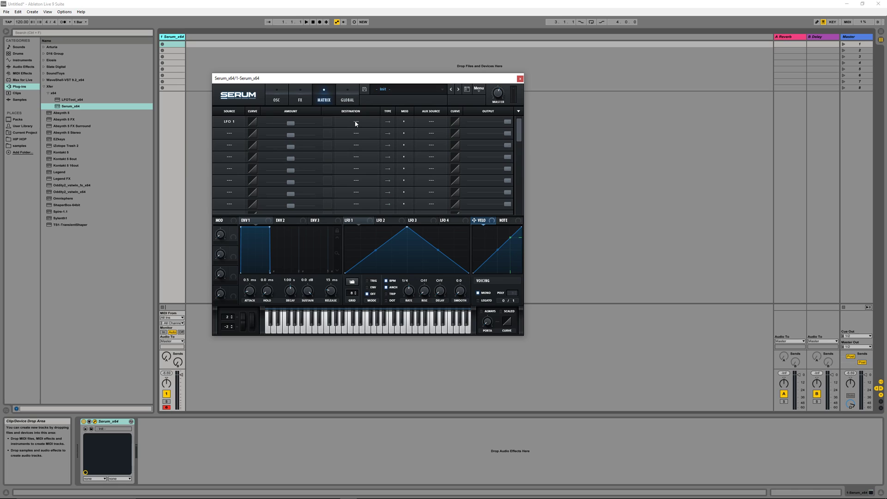
pyautogui.click(356, 121)
pyautogui.moveTo(368, 183)
pyautogui.click(410, 185)
pyautogui.moveTo(292, 124); pyautogui.dragTo(302, 126)
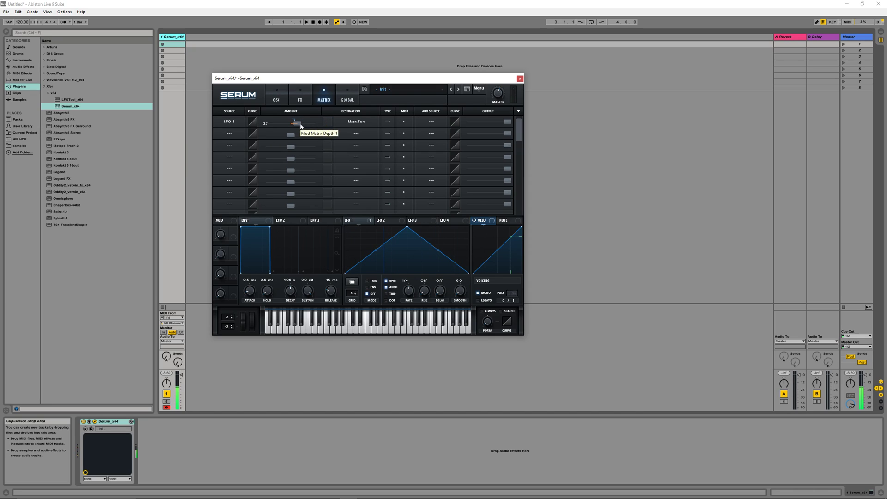
# Reshape LFO 1 into a concave falling curve starting at about half height, running in envelope mode
pyautogui.click(279, 100)
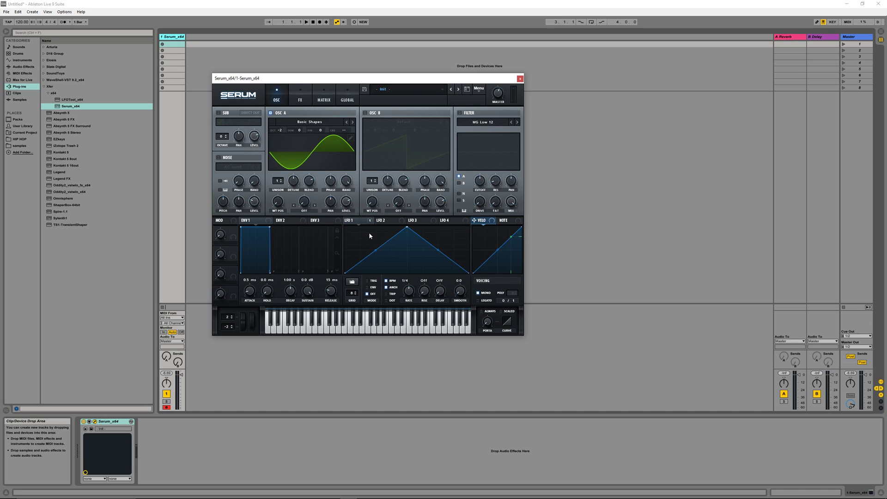
pyautogui.moveTo(408, 228); pyautogui.dragTo(326, 234)
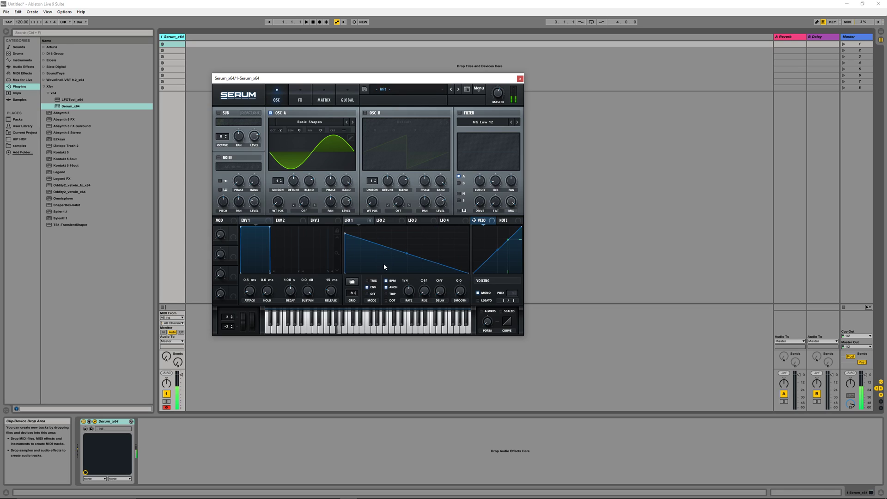
pyautogui.moveTo(409, 256); pyautogui.dragTo(403, 261)
pyautogui.moveTo(348, 236); pyautogui.dragTo(339, 248)
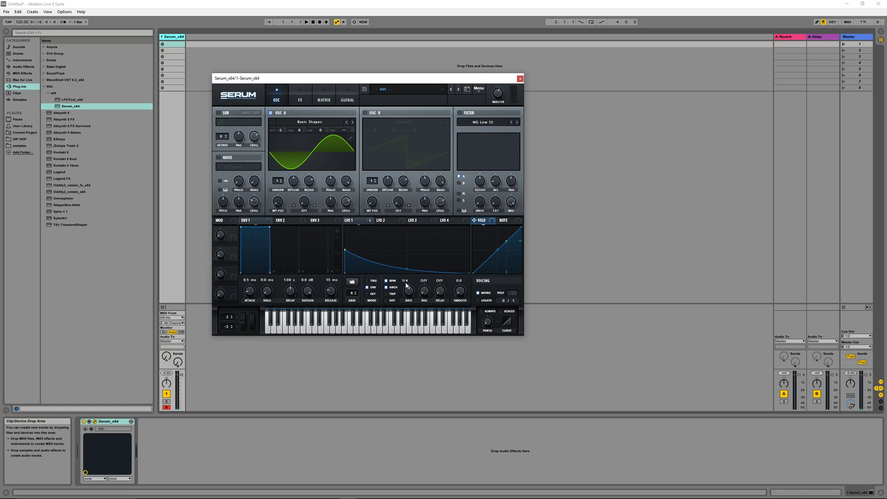
# Turn off BPM sync for LFO 1 and set its rate to 2.9 Hz
pyautogui.scroll(3, 410, 295)
pyautogui.scroll(1, 412, 296)
pyautogui.moveTo(409, 291); pyautogui.dragTo(410, 271)
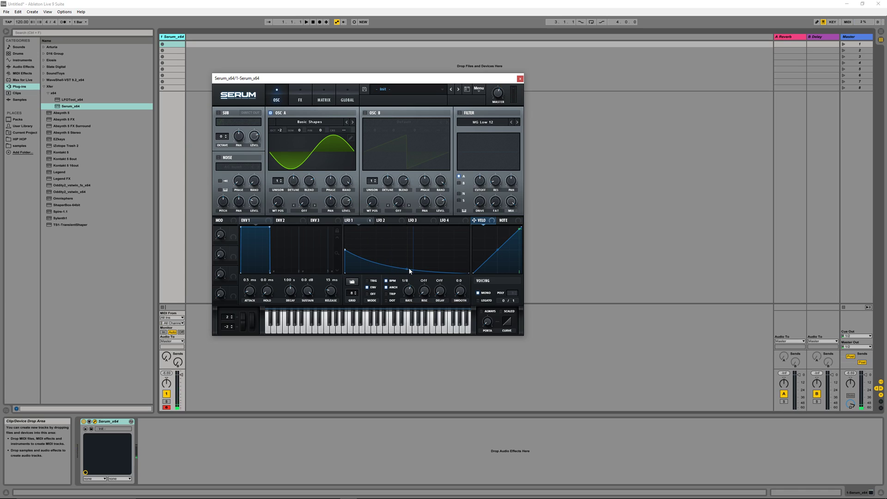
pyautogui.click(387, 281)
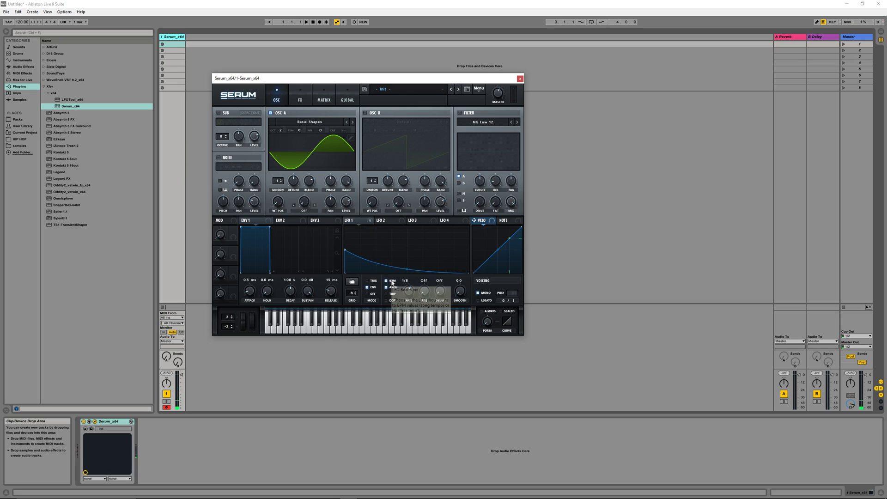
pyautogui.moveTo(408, 293); pyautogui.dragTo(410, 298)
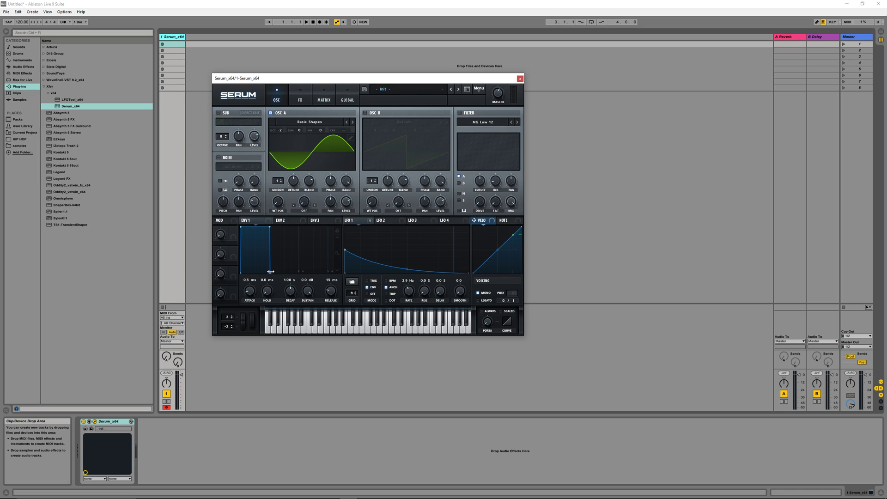
# Set both the hold and the decay of envelope 1 to 32.0 s
pyautogui.moveTo(269, 296)
pyautogui.moveTo(269, 296); pyautogui.dragTo(270, 245)
pyautogui.moveTo(277, 199); pyautogui.dragTo(294, 230)
pyautogui.moveTo(272, 298); pyautogui.dragTo(276, 158)
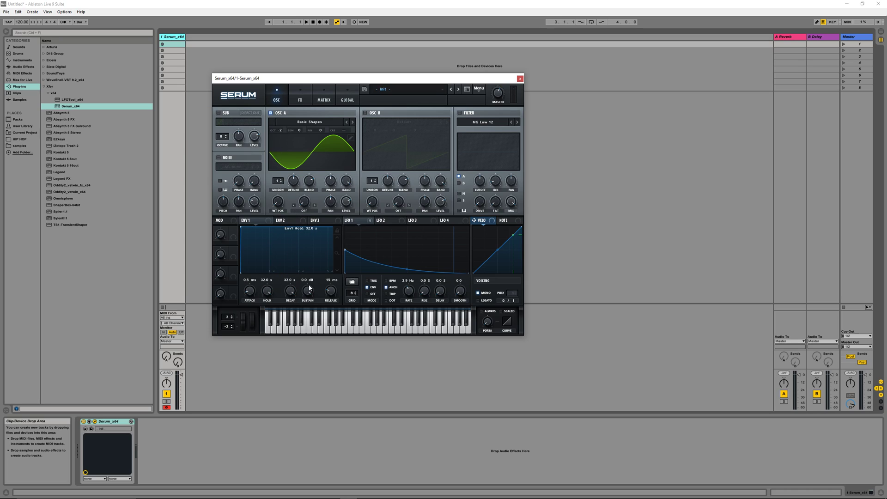
# Set the release time of envelope 1 to about 1.35 s
pyautogui.moveTo(331, 290)
pyautogui.mouseDown()
pyautogui.moveTo(332, 274)
pyautogui.moveTo(331, 291)
pyautogui.mouseUp()
pyautogui.moveTo(333, 295); pyautogui.dragTo(334, 304)
pyautogui.moveTo(334, 293); pyautogui.dragTo(332, 276)
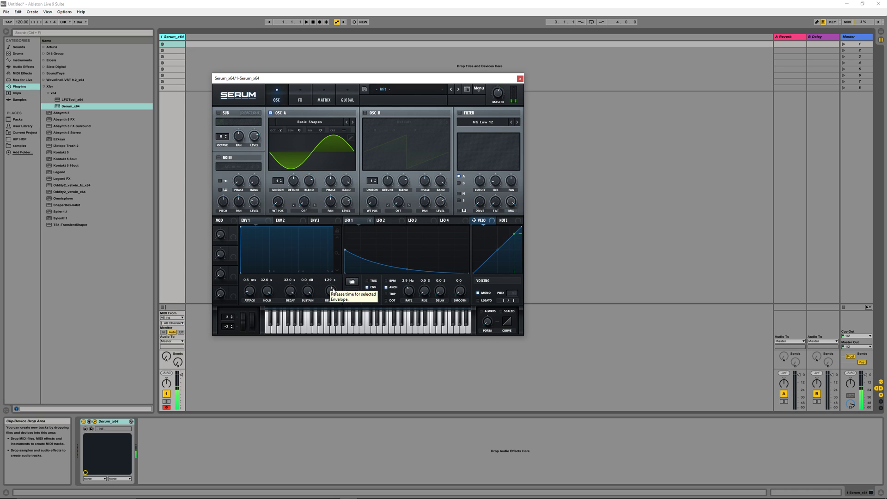
pyautogui.moveTo(332, 291); pyautogui.dragTo(328, 279)
pyautogui.moveTo(337, 290)
pyautogui.mouseDown()
pyautogui.moveTo(337, 321)
pyautogui.moveTo(330, 289)
pyautogui.mouseUp()
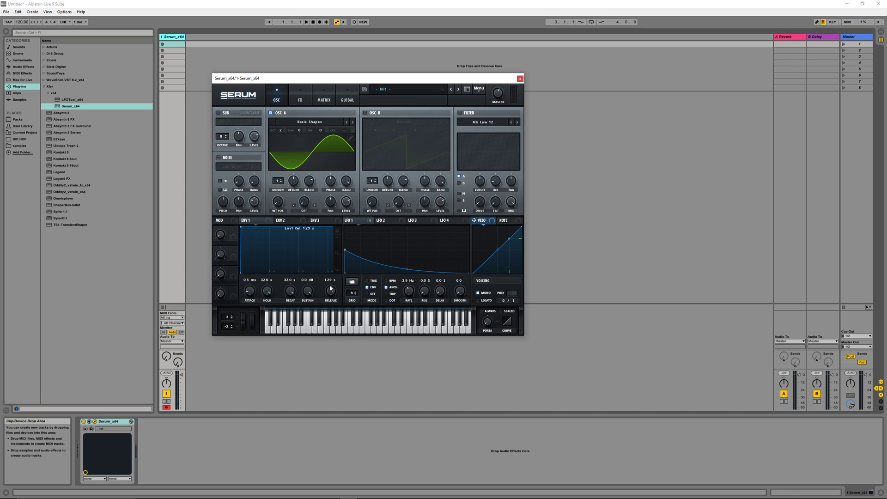
pyautogui.moveTo(330, 293); pyautogui.dragTo(329, 292)
# Close the Serum window and collapse the Xfer plug-in folder
pyautogui.moveTo(453, 82); pyautogui.dragTo(432, 148)
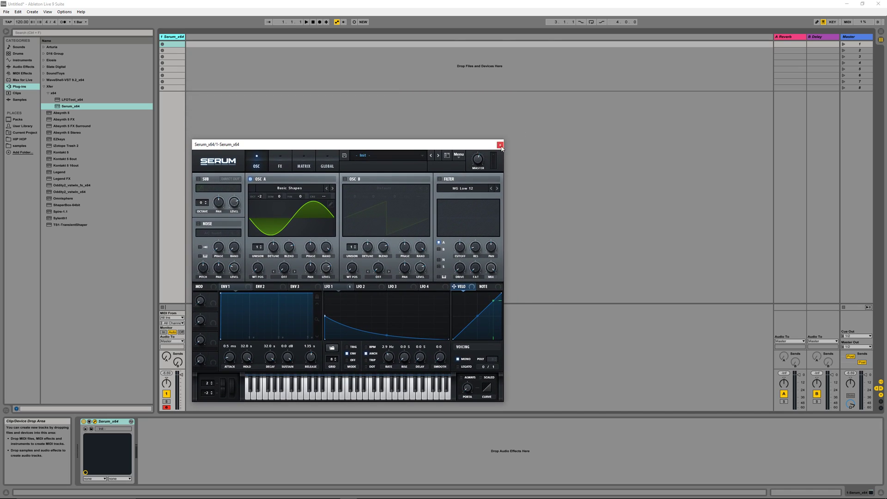
pyautogui.click(500, 146)
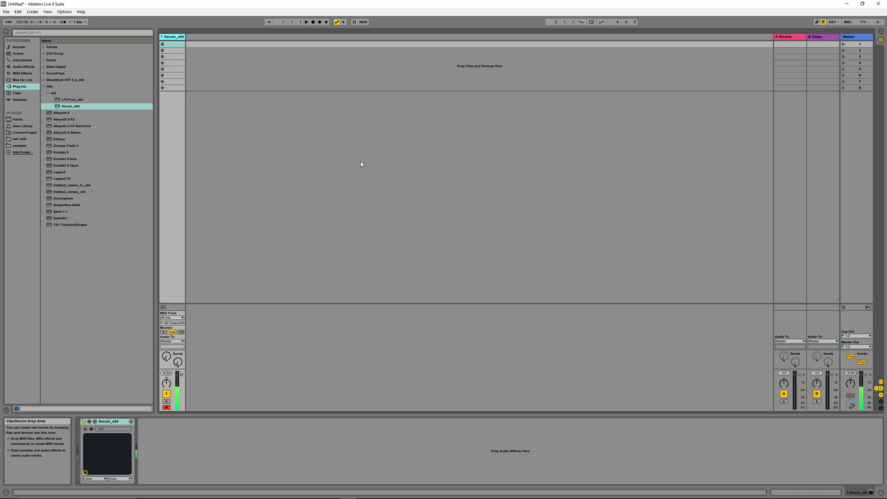
pyautogui.click(44, 87)
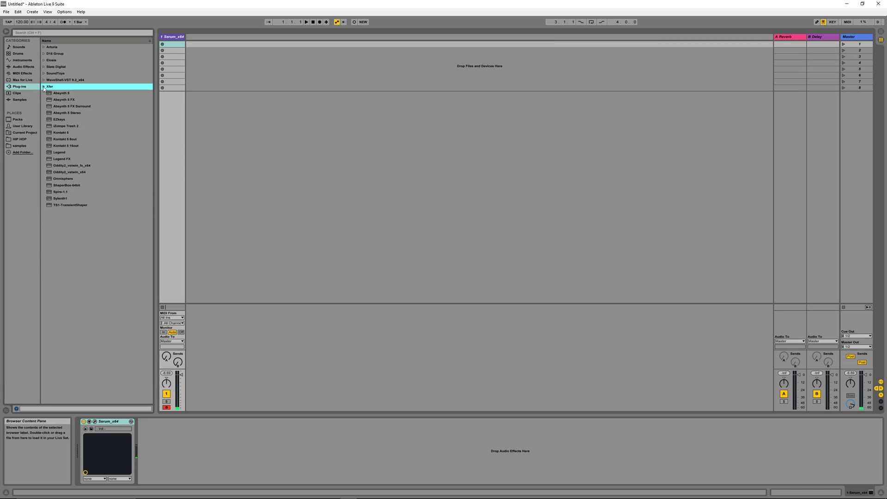
# Add a Saturator after Serum on the track, with its drive at about 3.4 dB
pyautogui.click(22, 66)
pyautogui.click(45, 265)
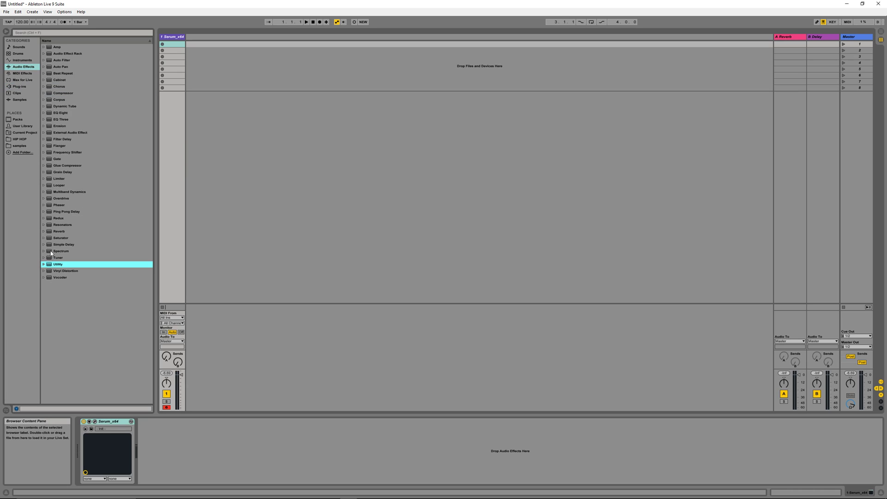
pyautogui.moveTo(49, 241); pyautogui.dragTo(164, 448)
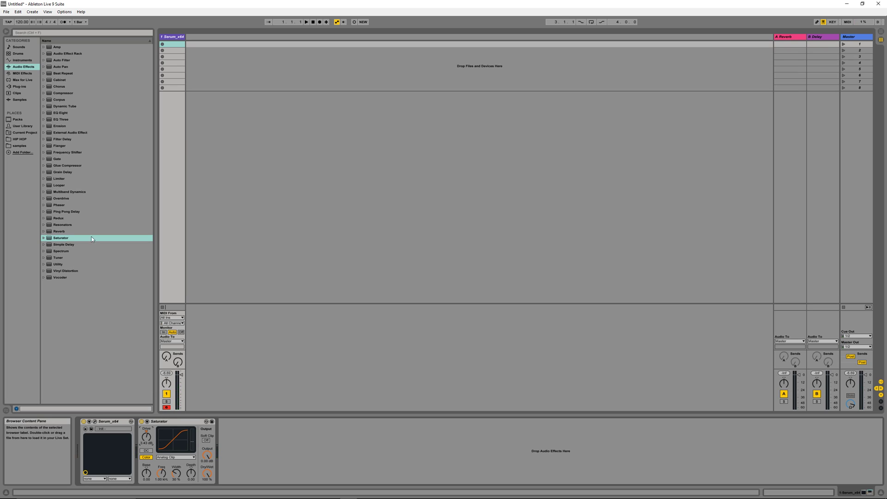
pyautogui.click(68, 288)
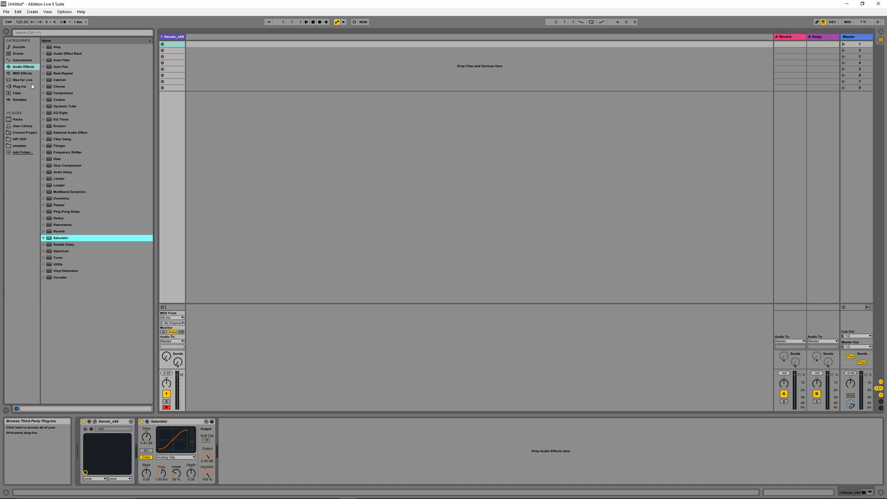
# Add the iZotope Trash 2 plug-in after the Saturator in the device chain
pyautogui.click(20, 87)
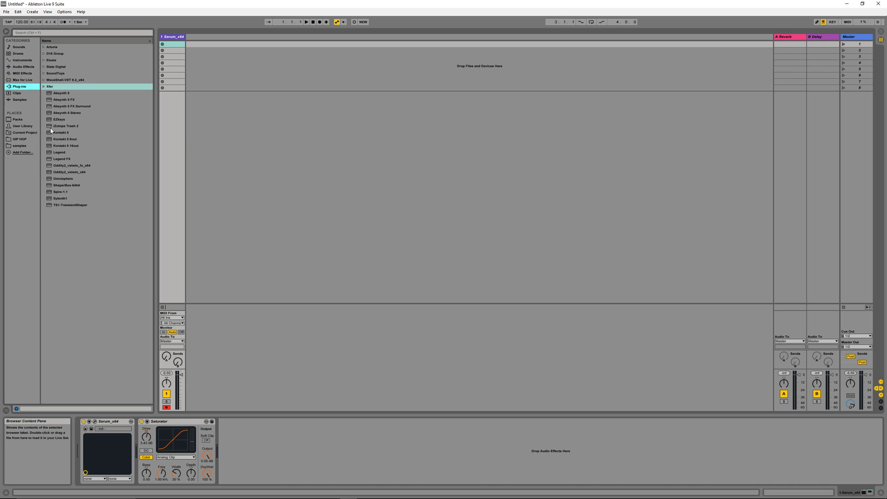
pyautogui.moveTo(50, 129)
pyautogui.mouseDown()
pyautogui.moveTo(139, 278)
pyautogui.moveTo(321, 457)
pyautogui.mouseUp()
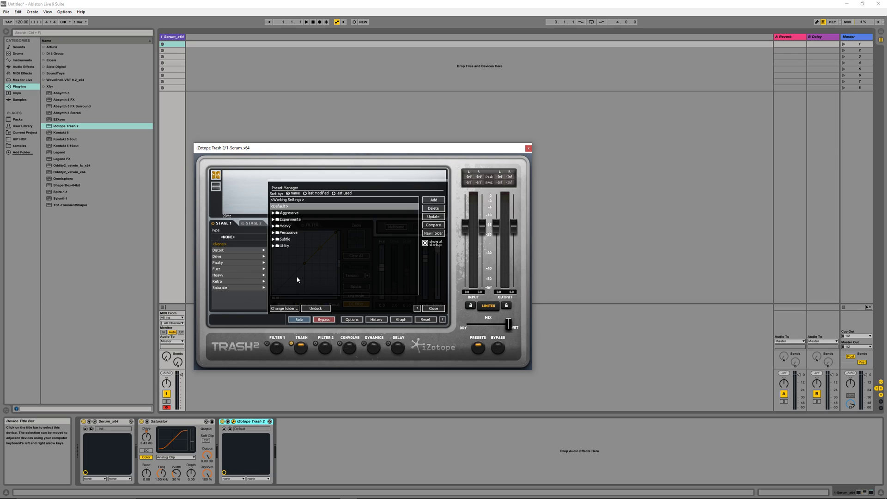
# Try the Chip Tooth preset from the Aggressive folder in Trash 2
pyautogui.click(274, 213)
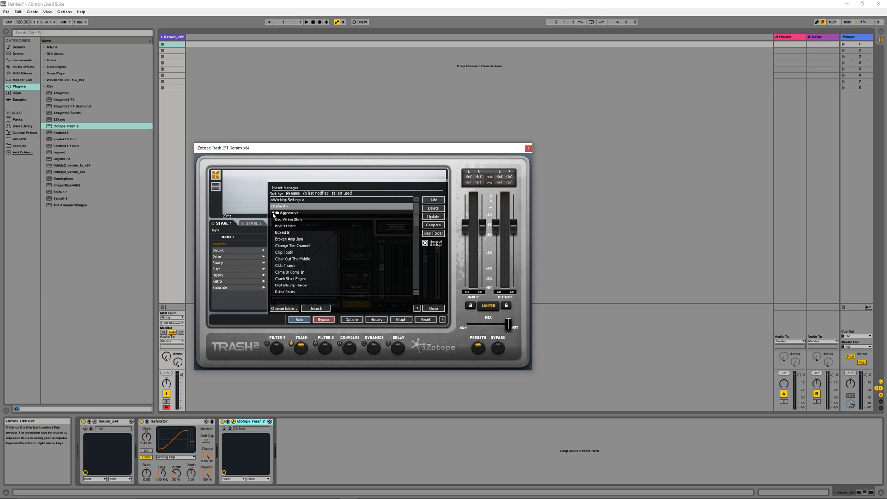
pyautogui.click(288, 253)
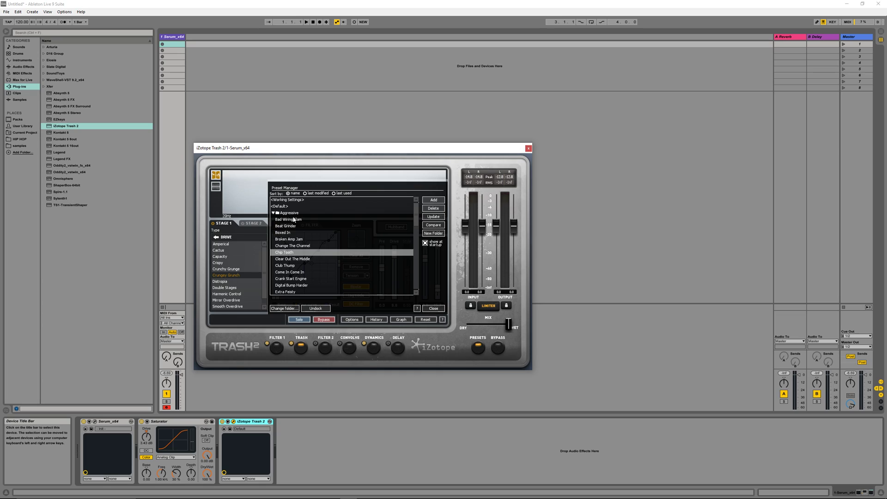
pyautogui.click(273, 213)
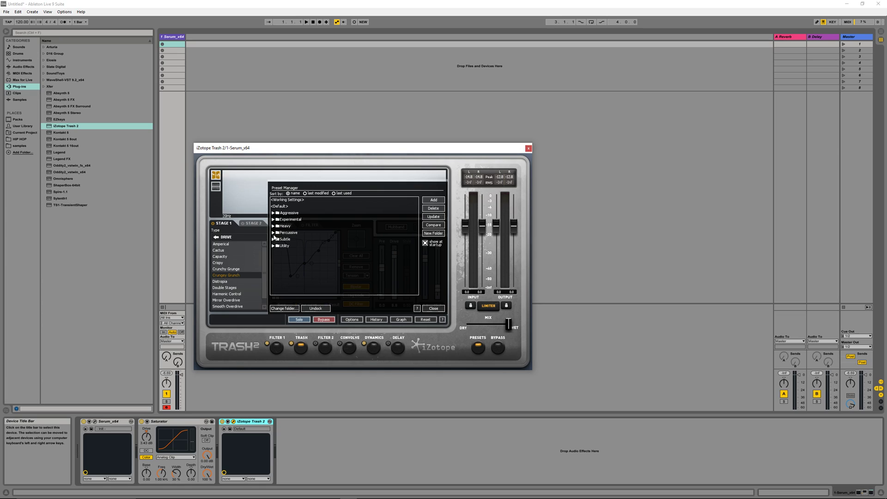
# Load the Deep Wax preset from the Percussive folder in Trash 2 and close the preset manager
pyautogui.click(273, 233)
pyautogui.scroll(-5, 293, 267)
pyautogui.click(287, 273)
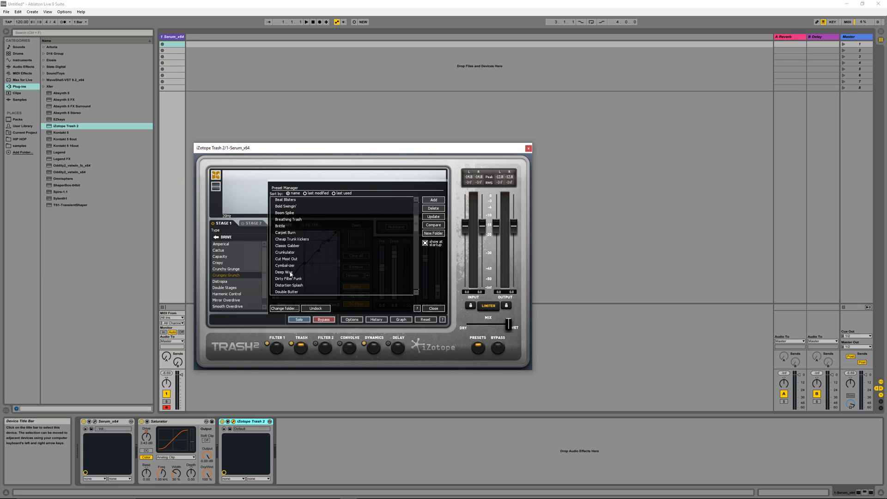
pyautogui.click(434, 309)
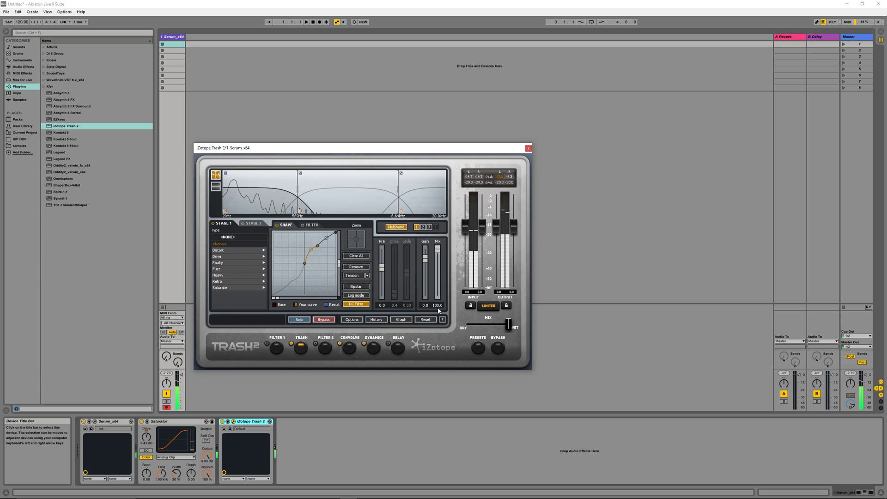
# Audition several Distort algorithms for stage 1 in Trash 2 and choose Amp Drainer
pyautogui.moveTo(364, 148); pyautogui.dragTo(393, 148)
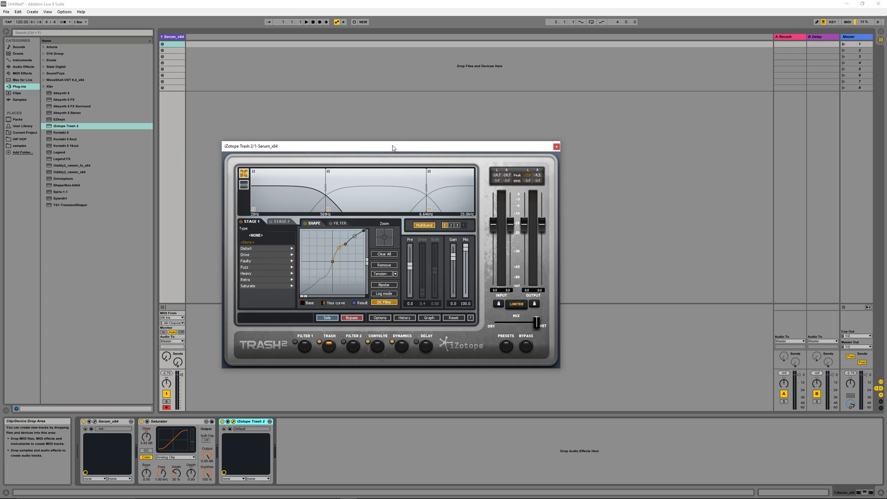
pyautogui.click(275, 250)
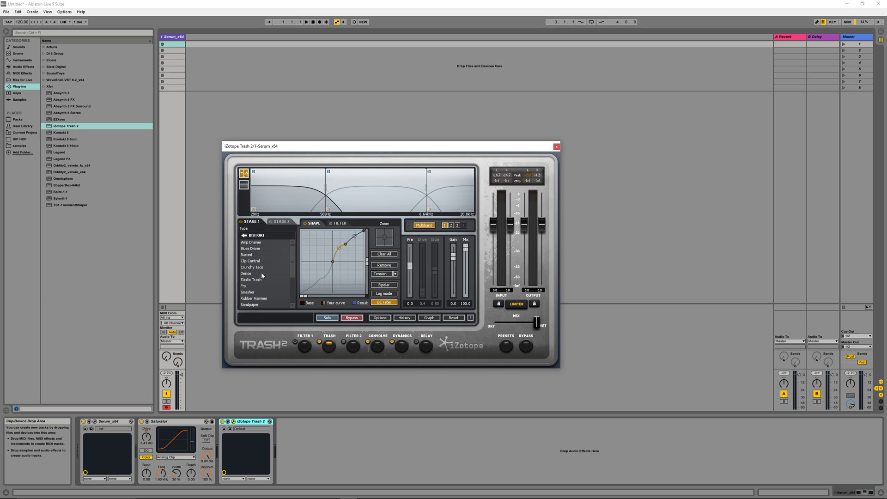
pyautogui.click(258, 250)
pyautogui.click(258, 254)
pyautogui.click(261, 261)
pyautogui.click(260, 267)
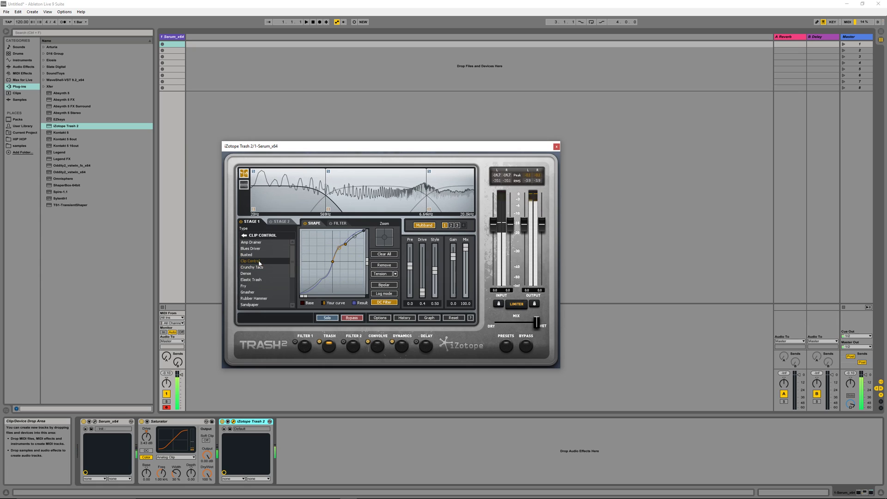
pyautogui.click(261, 262)
pyautogui.click(258, 242)
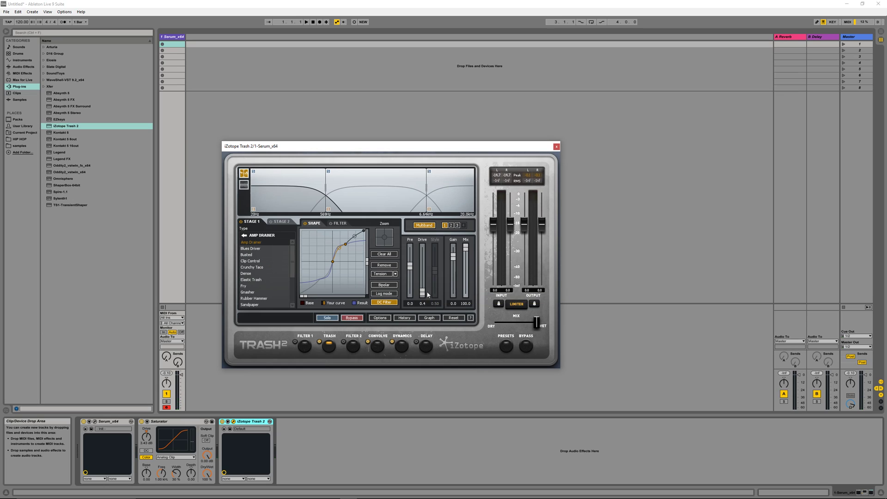
# Set the stage 1 drive to 0.5 and the overall mix about halfway between dry and wet
pyautogui.moveTo(423, 293); pyautogui.dragTo(421, 290)
pyautogui.moveTo(539, 325); pyautogui.dragTo(478, 327)
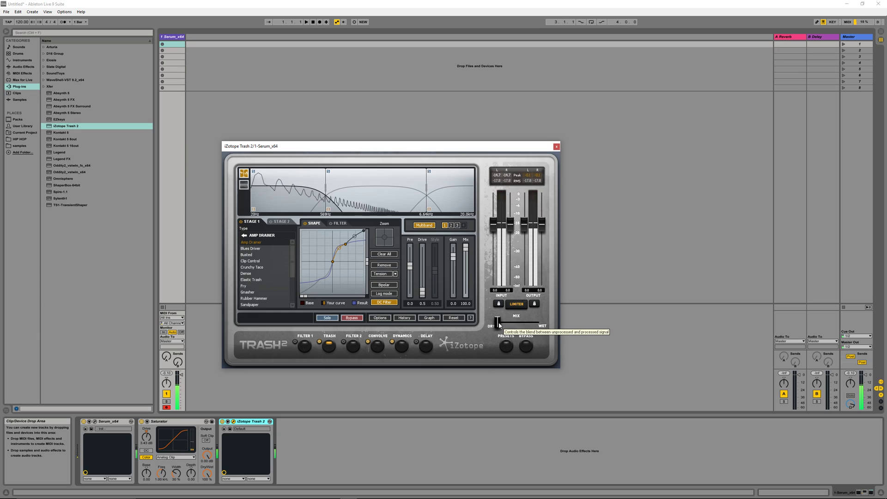
pyautogui.moveTo(499, 325)
pyautogui.mouseDown()
pyautogui.moveTo(531, 326)
pyautogui.moveTo(517, 327)
pyautogui.mouseUp()
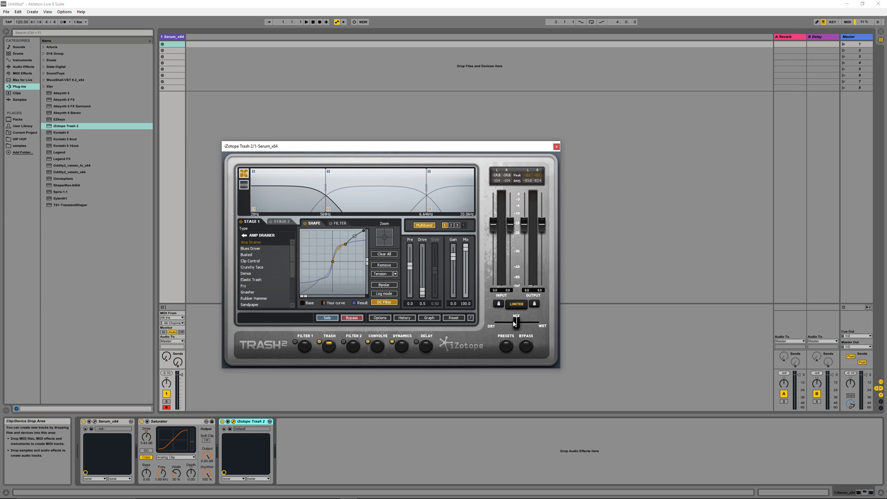
# Compare the sound with and without Trash 2 using its bypass, then close the plug-in window
pyautogui.click(506, 349)
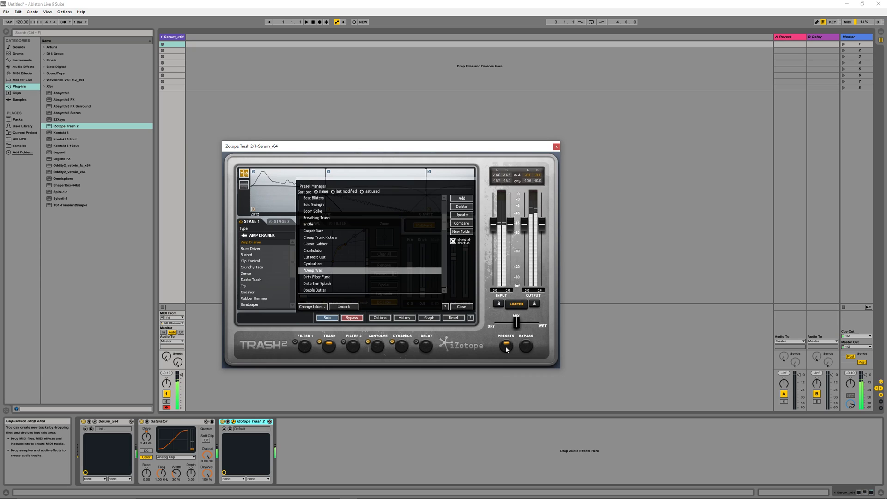
pyautogui.click(507, 348)
pyautogui.click(526, 347)
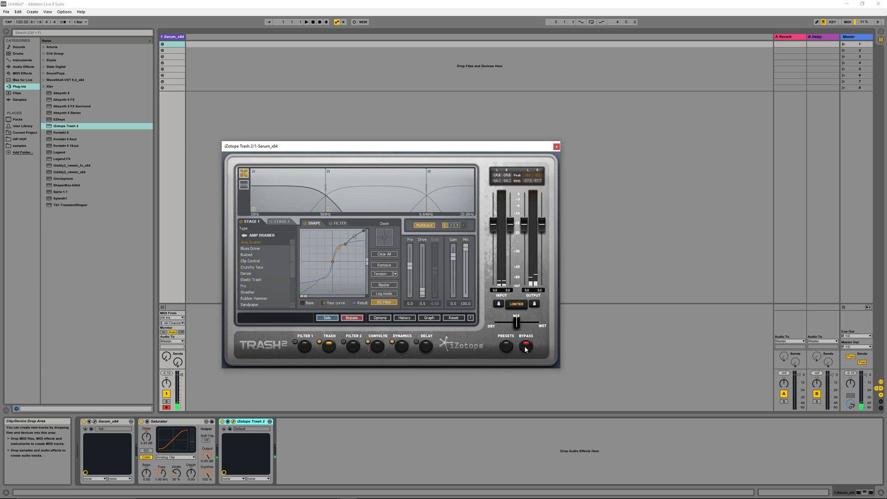
pyautogui.click(526, 348)
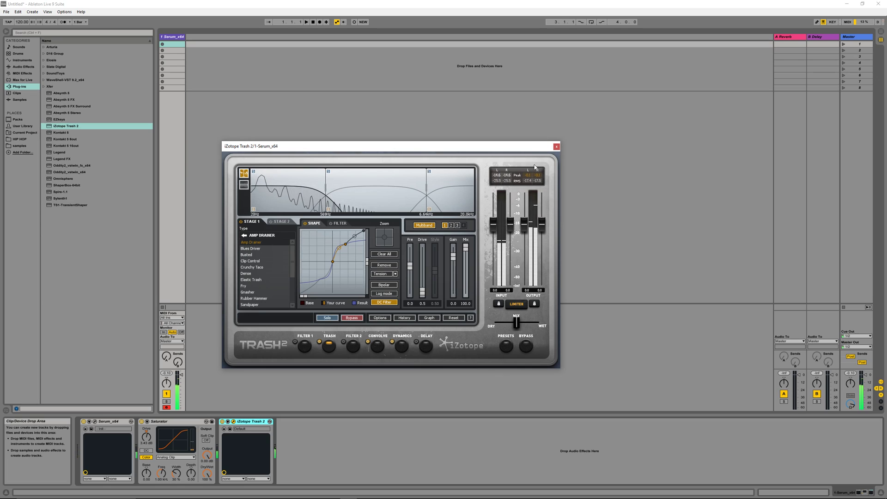
pyautogui.click(556, 146)
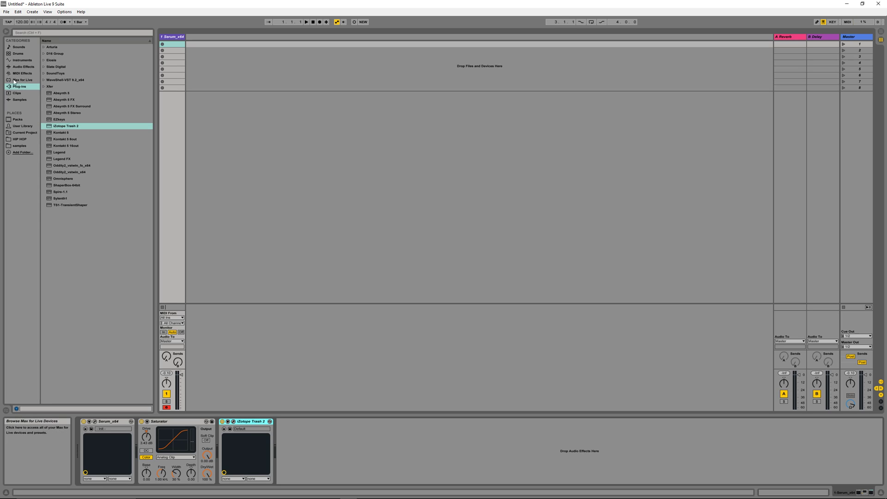
# Add a Glue Compressor after Trash 2, enable soft clipping and set the threshold to about -11.4 dB
pyautogui.click(23, 67)
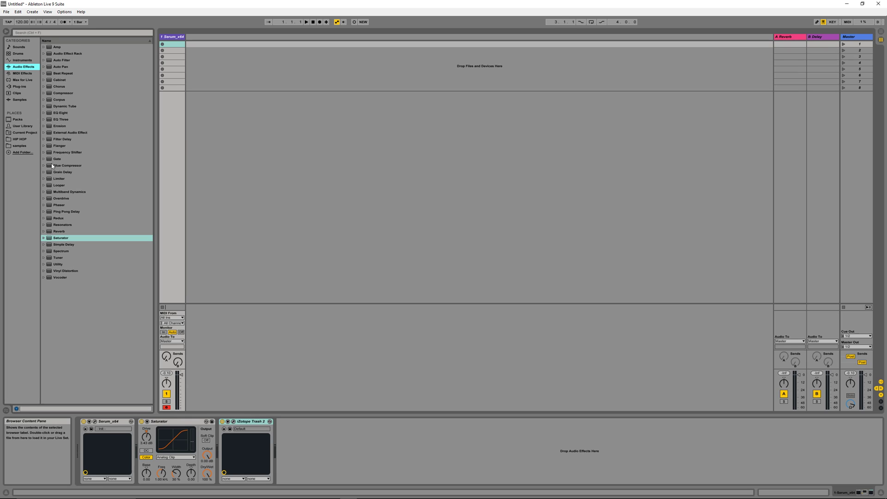
pyautogui.moveTo(51, 168); pyautogui.dragTo(368, 455)
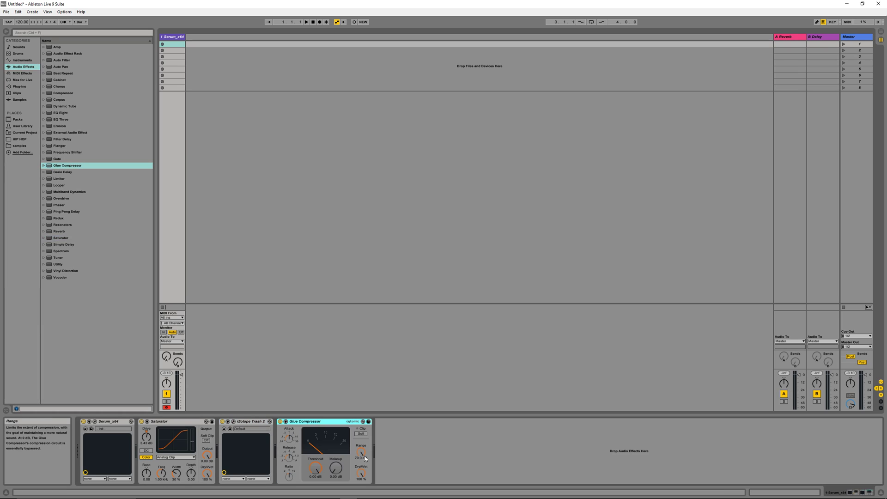
pyautogui.click(361, 433)
pyautogui.moveTo(316, 468); pyautogui.dragTo(316, 479)
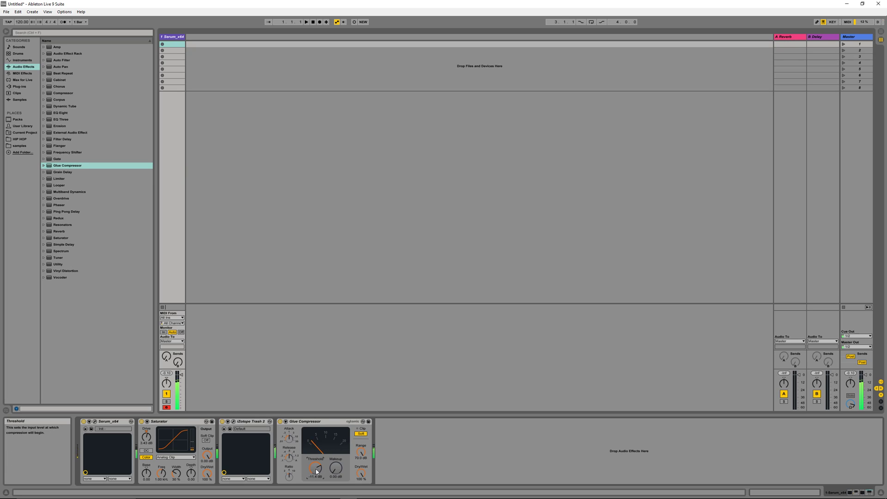
pyautogui.click(51, 114)
pyautogui.moveTo(53, 119); pyautogui.dragTo(420, 421)
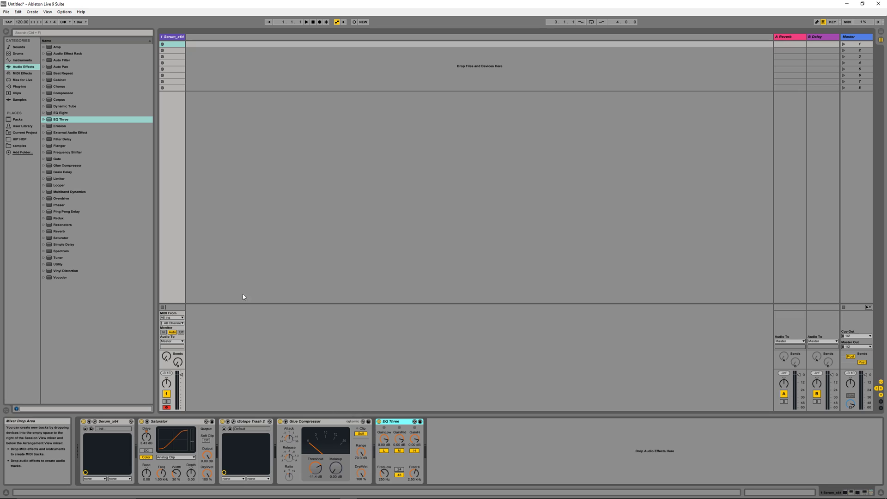
pyautogui.press('Delete')
# Add an EQ Eight after the Glue Compressor, try a low-frequency boost on band 2, and turn that band off
pyautogui.moveTo(60, 113); pyautogui.dragTo(454, 454)
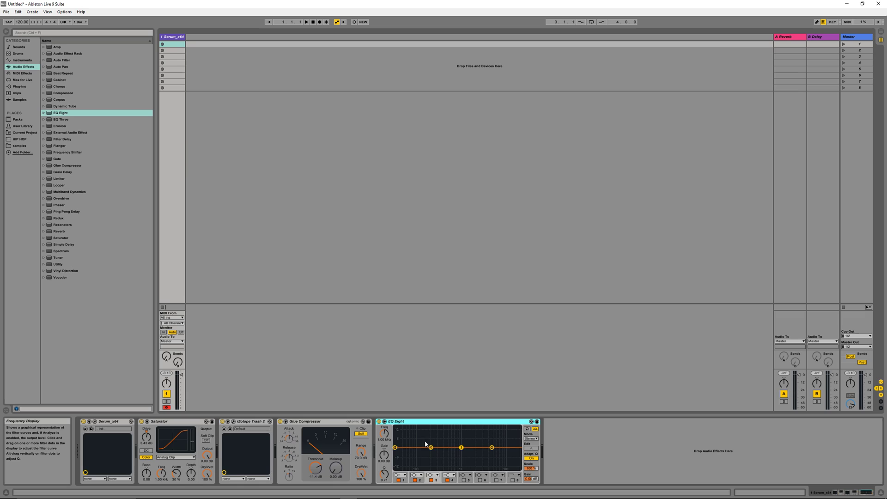
pyautogui.moveTo(436, 450); pyautogui.dragTo(407, 438)
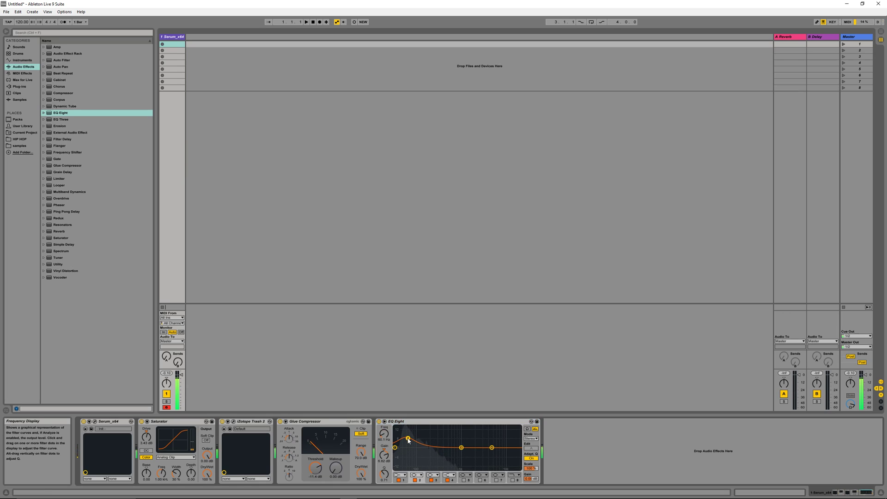
pyautogui.moveTo(409, 440); pyautogui.dragTo(413, 447)
pyautogui.click(415, 481)
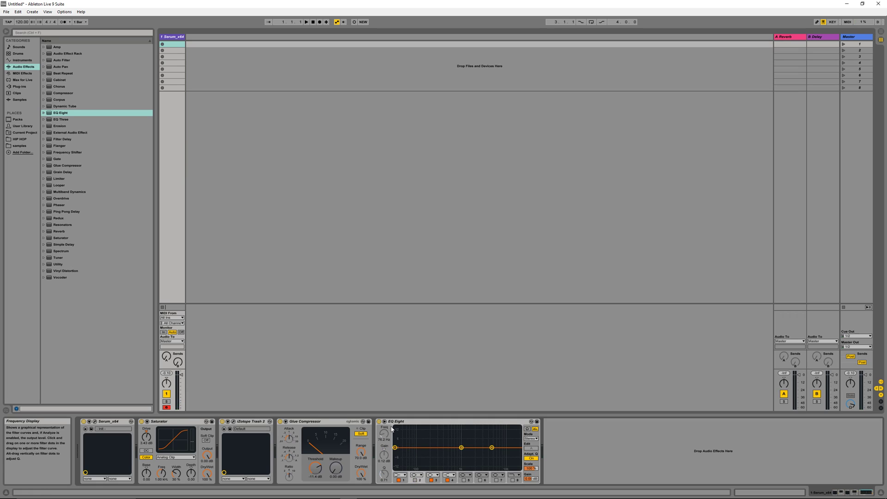
# Change EQ Eight's band 4 to a high-cut filter with a gentle roll-off at about 5.5 kHz
pyautogui.moveTo(492, 448); pyautogui.dragTo(475, 459)
pyautogui.click(452, 477)
pyautogui.click(450, 472)
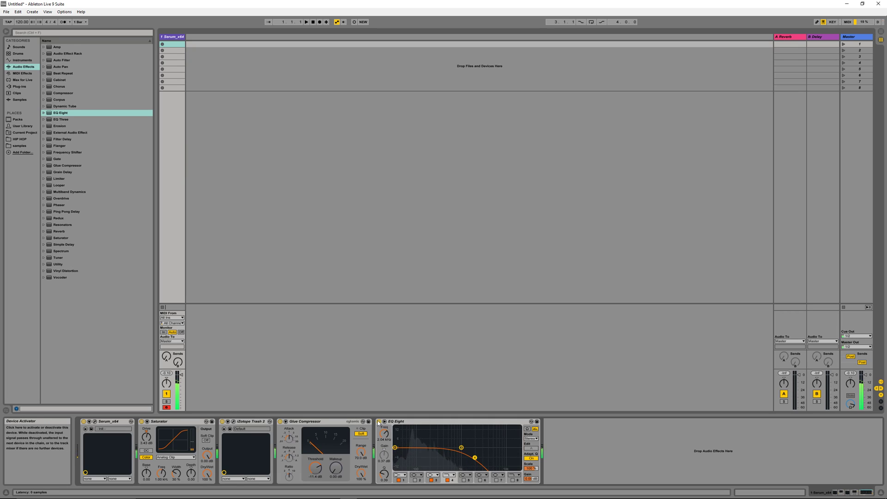
pyautogui.moveTo(475, 458); pyautogui.dragTo(494, 463)
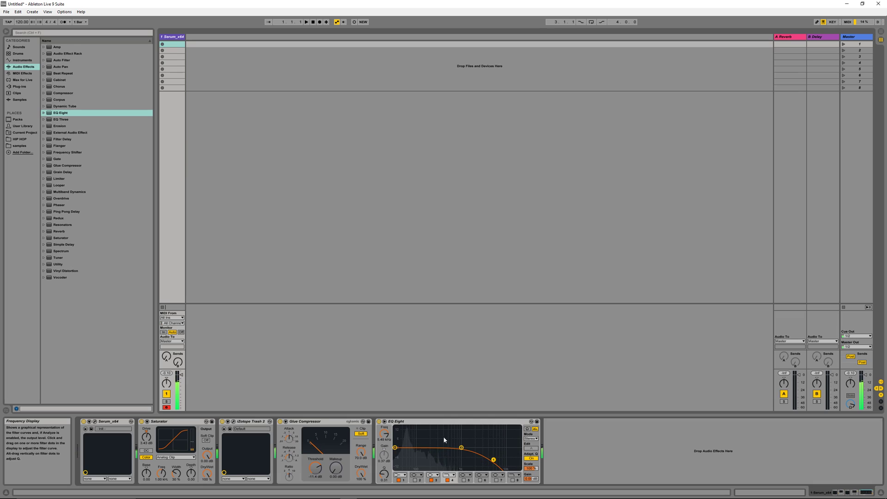
# Add a Utility after the EQ Eight, set its stereo width to about 42%, and compare the sound with it off and on
pyautogui.moveTo(55, 266); pyautogui.dragTo(571, 468)
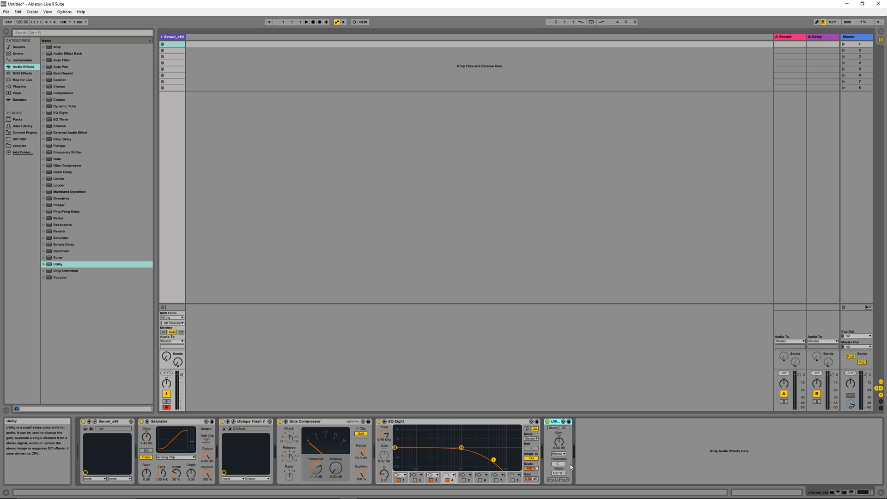
pyautogui.moveTo(559, 474); pyautogui.dragTo(558, 483)
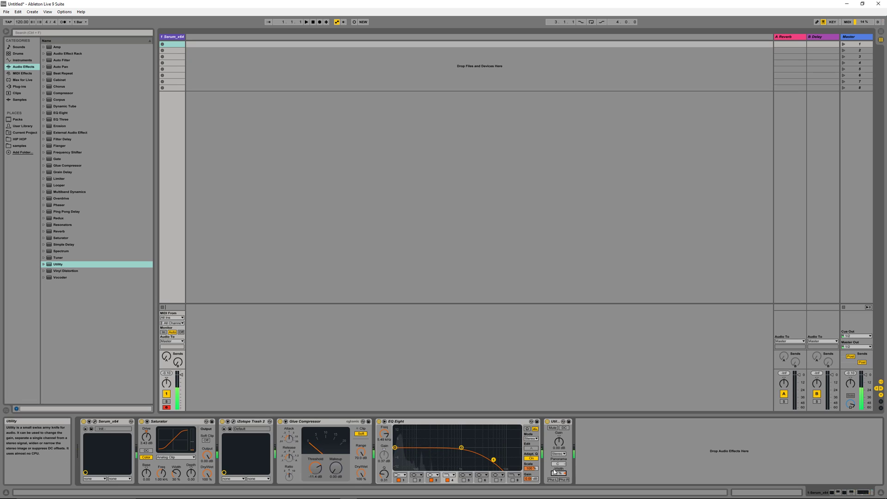
pyautogui.click(548, 421)
pyautogui.click(547, 421)
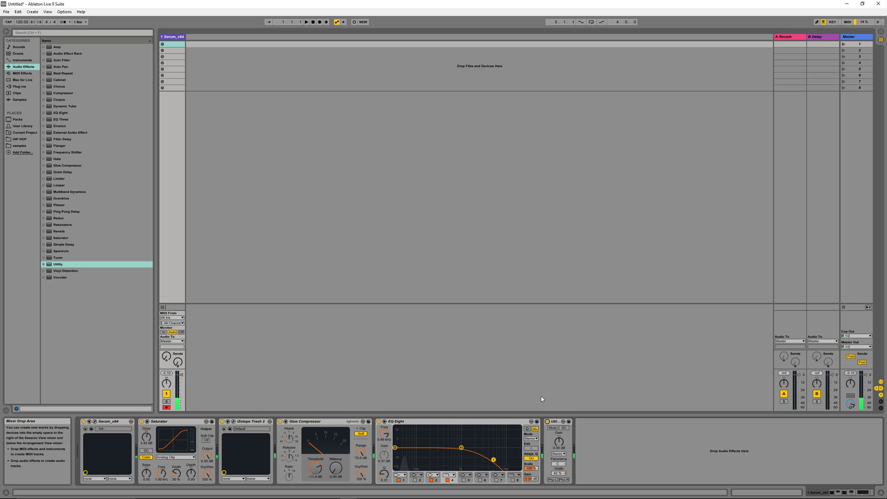
pyautogui.click(595, 428)
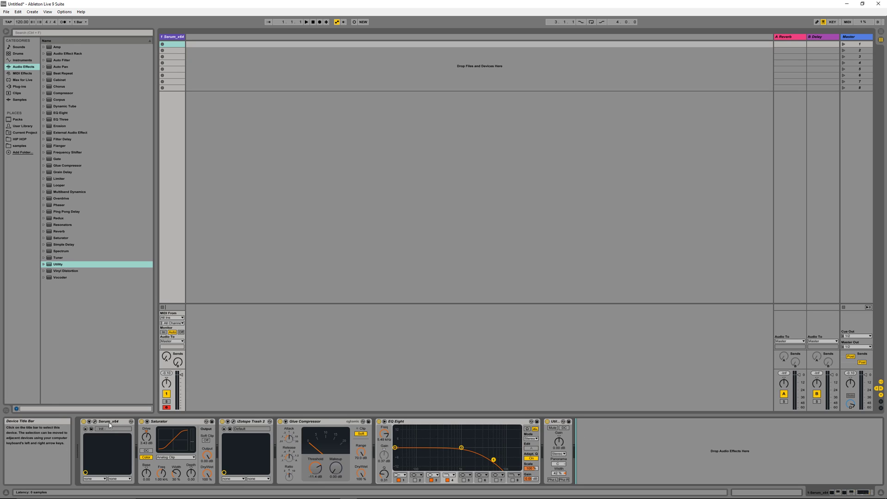
# Review the distortion stage and its shape curve in Trash 2, then close the plug-in window
pyautogui.click(234, 422)
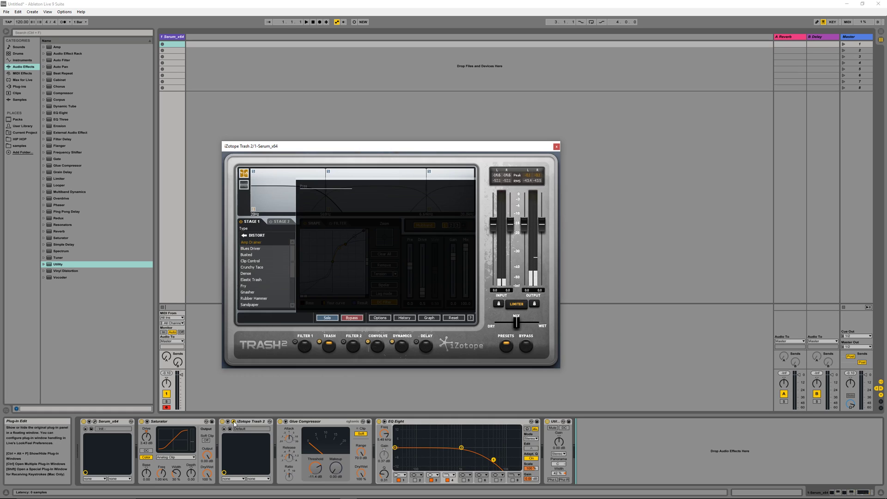
pyautogui.click(465, 308)
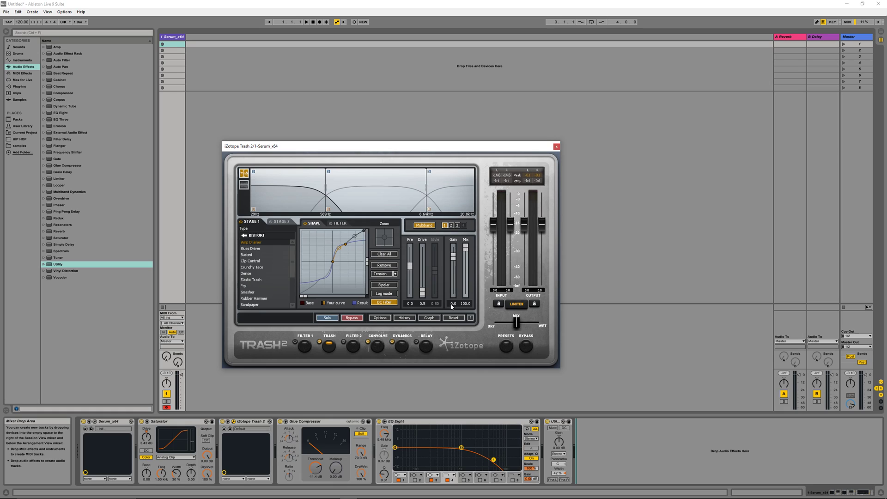
pyautogui.click(556, 146)
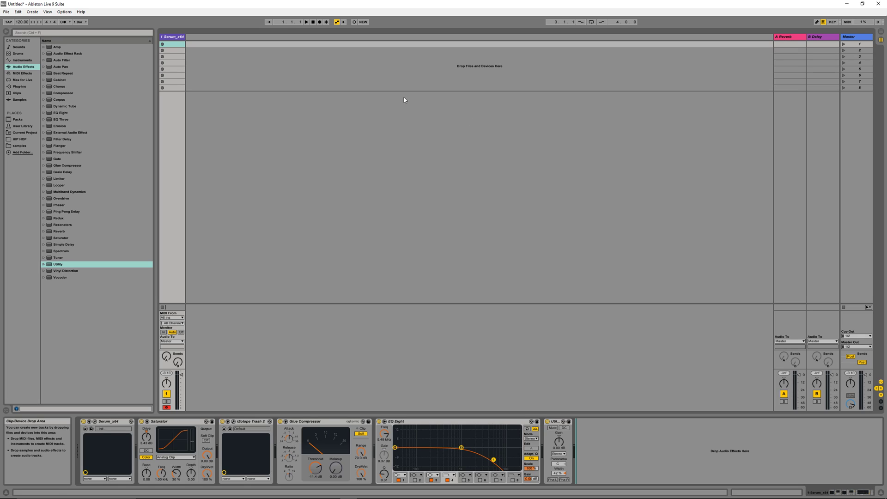
# Switch to the Arrangement View, insert an empty MIDI clip covering bars 1 to 3 on the Serum track, and unfold the track
pyautogui.press('Tab')
pyautogui.moveTo(169, 39); pyautogui.dragTo(279, 51)
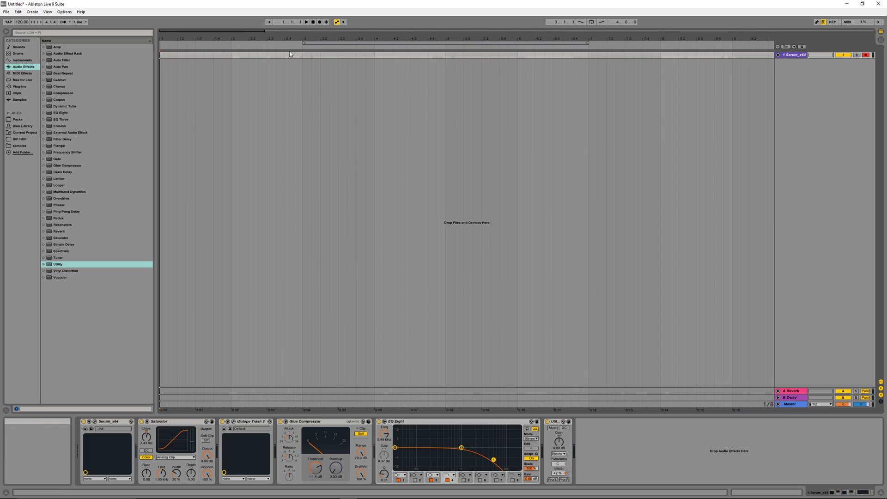
pyautogui.click(161, 56)
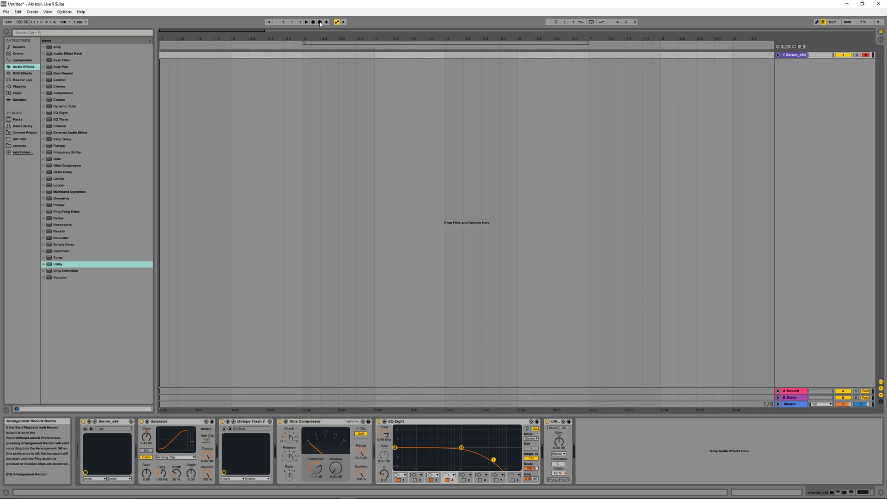
pyautogui.moveTo(160, 55); pyautogui.dragTo(314, 56)
pyautogui.moveTo(376, 55); pyautogui.dragTo(374, 53)
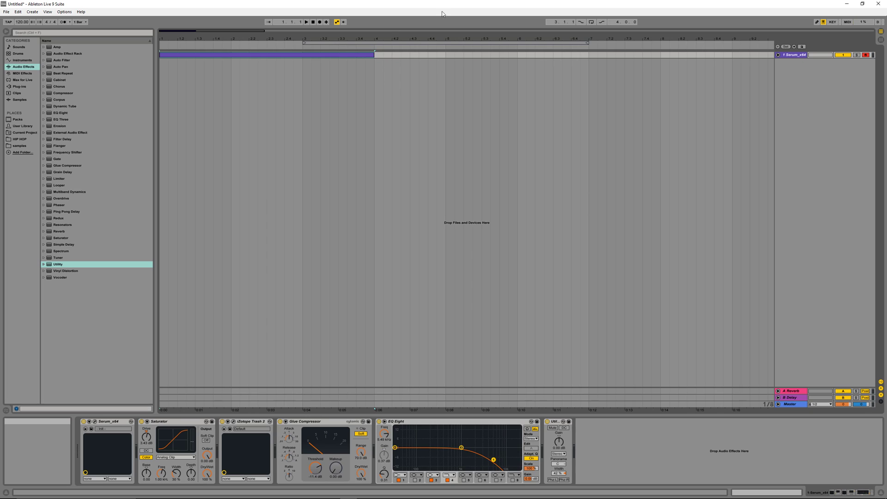
pyautogui.click(778, 54)
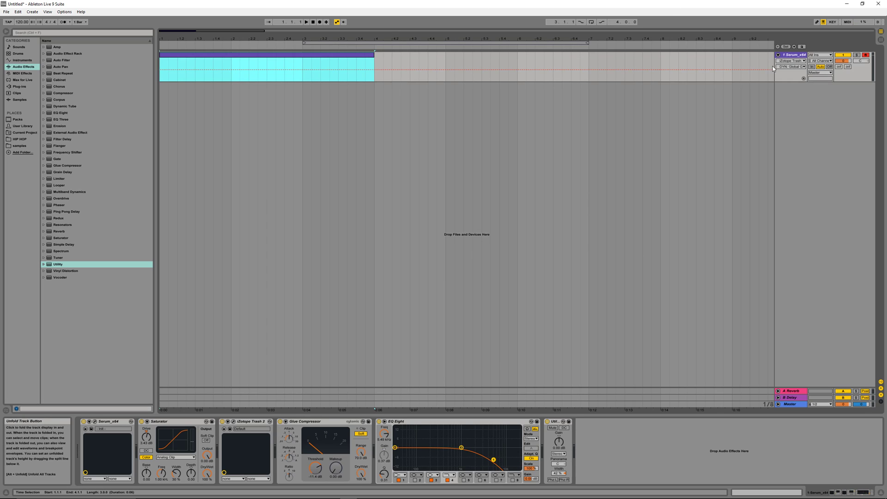
# Open the new clip in the MIDI note editor, add a short F2 note at its very start, and play it back
pyautogui.doubleClick(166, 55)
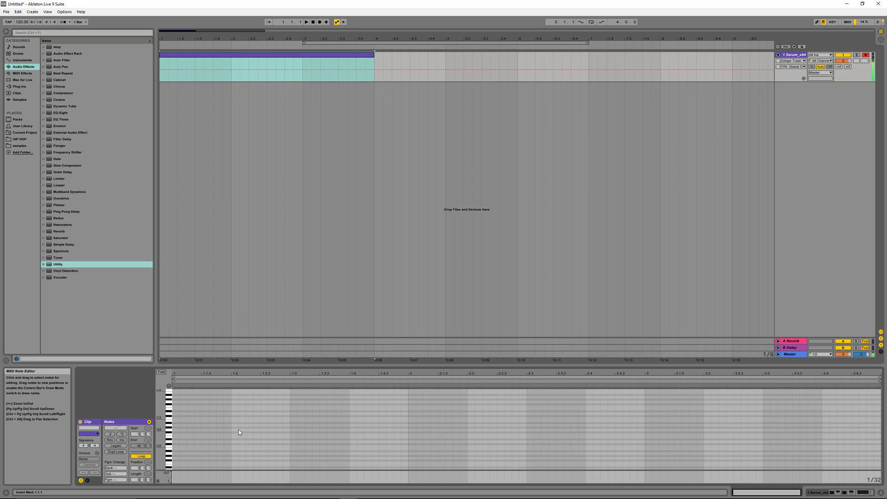
pyautogui.press('f')
pyautogui.press('g')
pyautogui.doubleClick(174, 435)
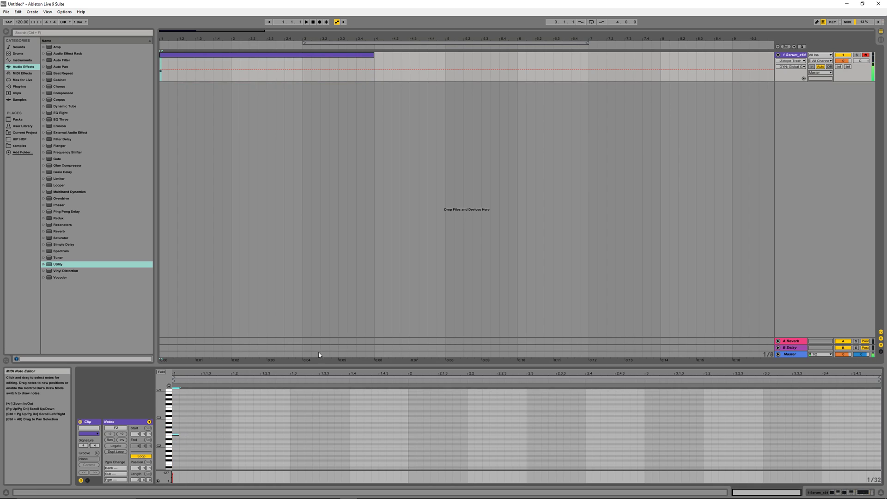
pyautogui.click(307, 22)
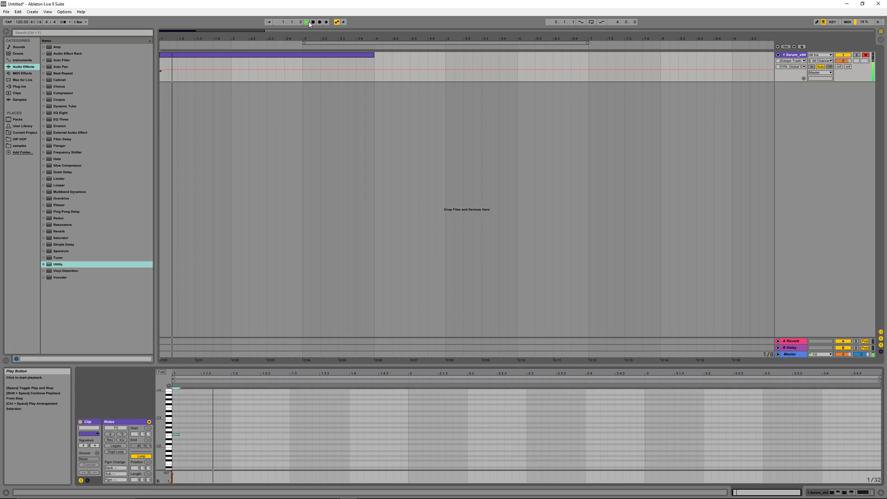
pyautogui.press('space')
# Shorten the MIDI clip to one bar, loop that bar in the arrangement, and play it back
pyautogui.click(350, 56)
pyautogui.moveTo(373, 64); pyautogui.dragTo(232, 63)
pyautogui.click(194, 57)
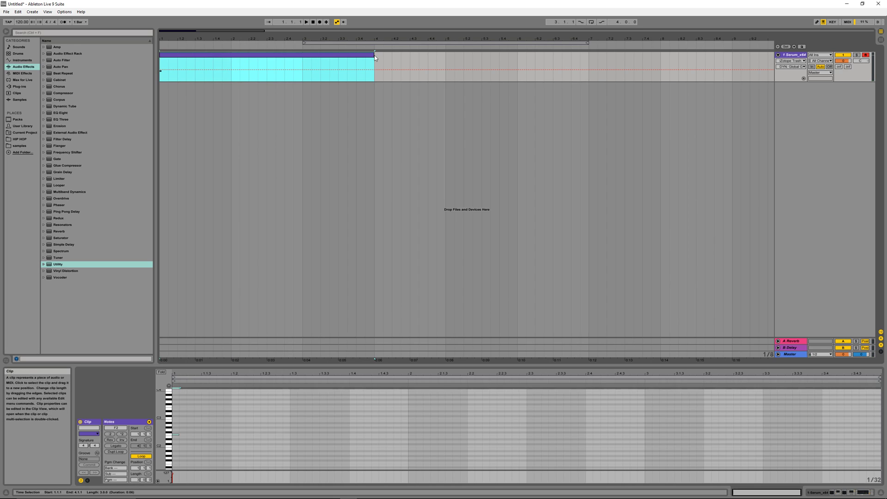
pyautogui.moveTo(373, 65); pyautogui.dragTo(226, 64)
pyautogui.click(206, 58)
pyautogui.hotkey('ctrl', 'l')
pyautogui.press('space')
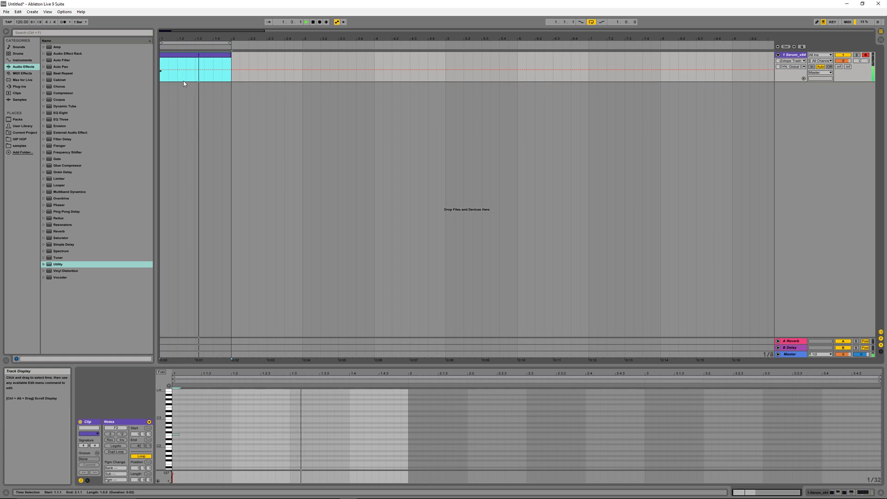
pyautogui.press('space')
# Try the bass note at G2, return it to F2, and listen to both pitches
pyautogui.click(174, 434)
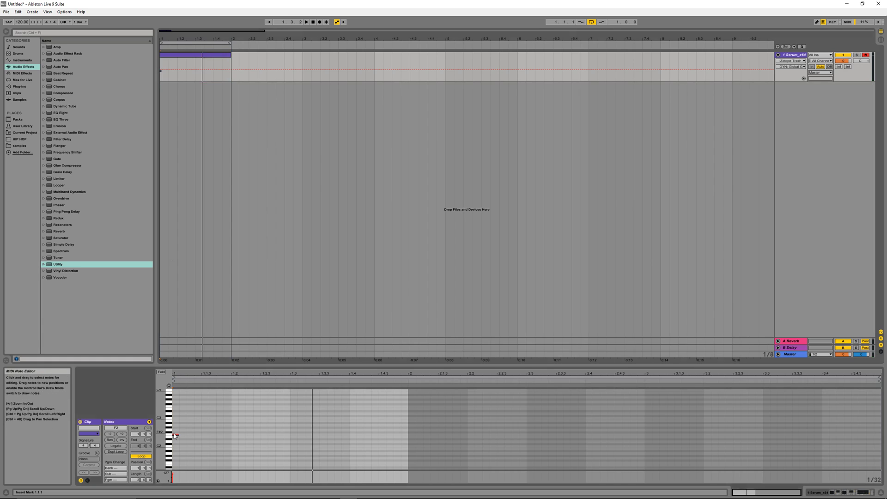
pyautogui.moveTo(176, 436); pyautogui.dragTo(176, 431)
pyautogui.press('space')
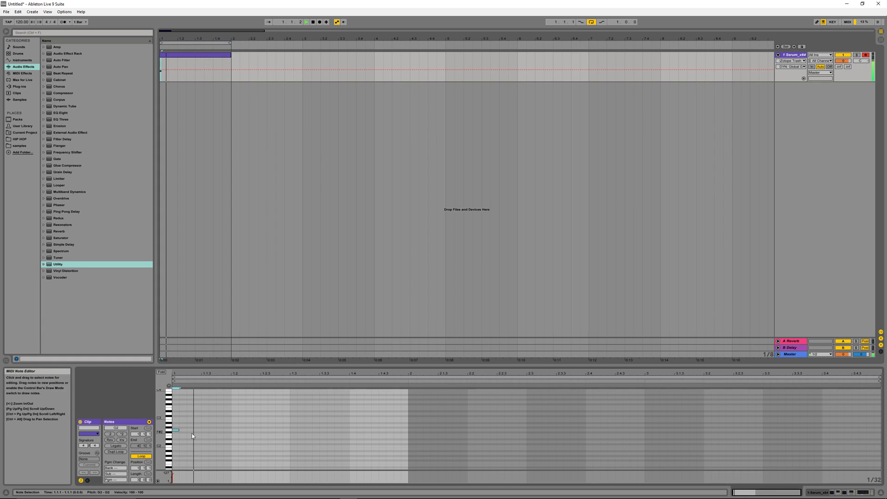
pyautogui.moveTo(176, 430); pyautogui.dragTo(177, 435)
pyautogui.press('space')
pyautogui.press('space')
pyautogui.press('space')
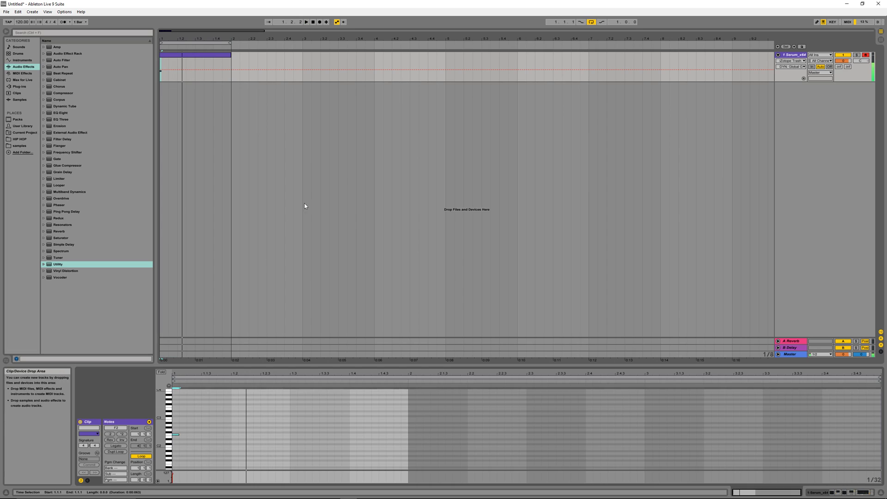
# Rename the Serum track as 808
pyautogui.click(791, 57)
pyautogui.write('808')
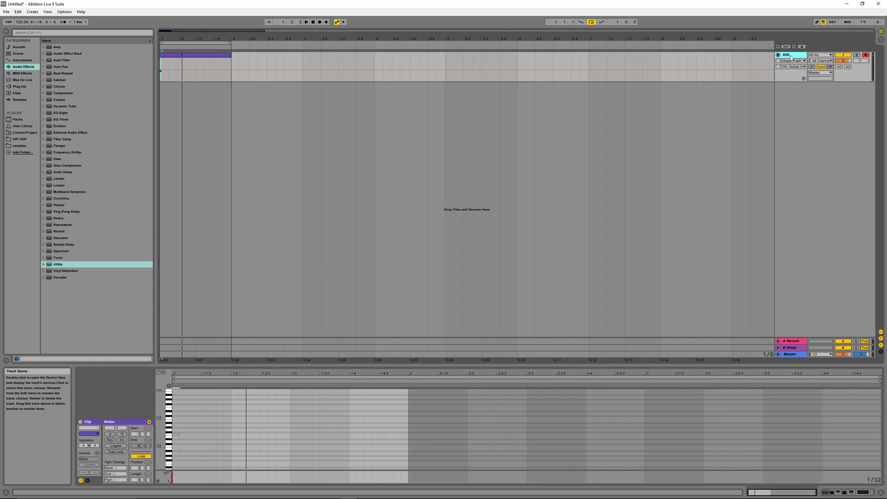
pyautogui.press('Return')
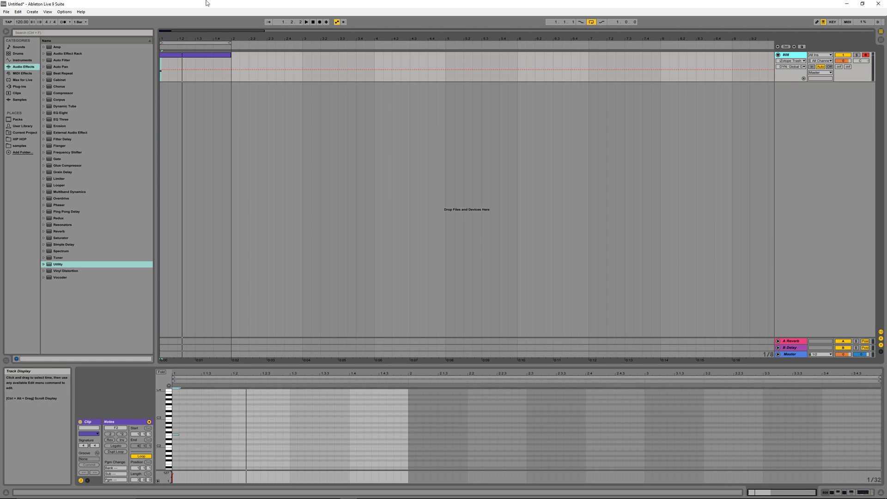
# Audition samples in the Kicks folder under the HIP HOP place and put Colossal Kick.wav on a new audio track at bar 1
pyautogui.click(19, 140)
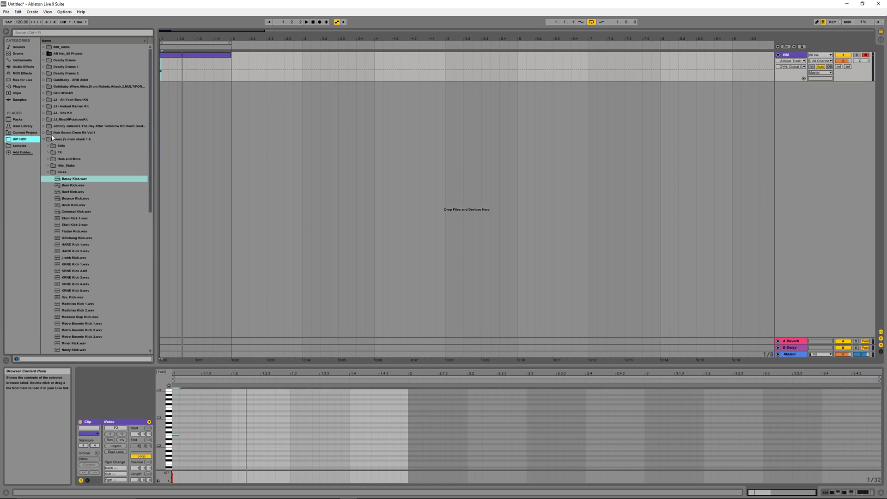
pyautogui.click(43, 138)
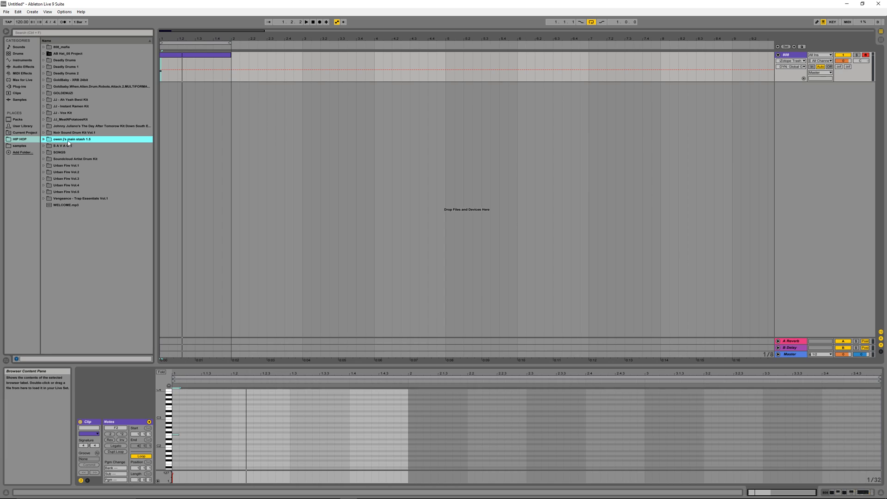
pyautogui.click(44, 140)
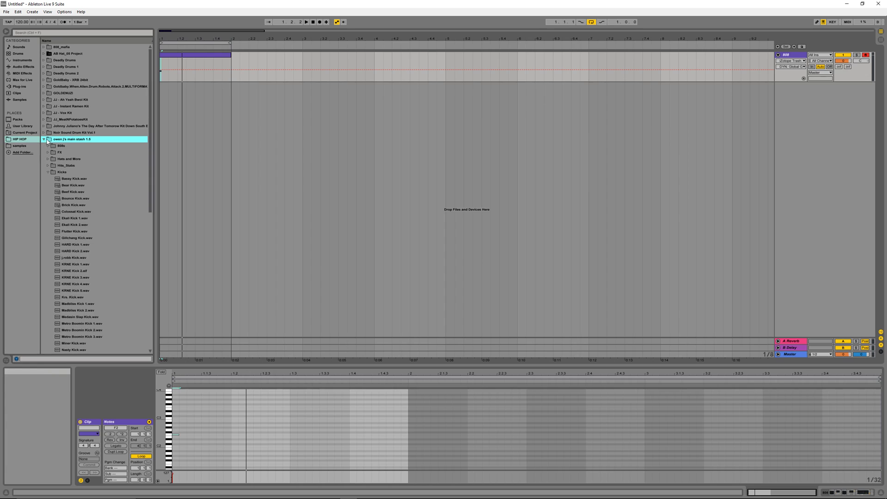
pyautogui.click(74, 180)
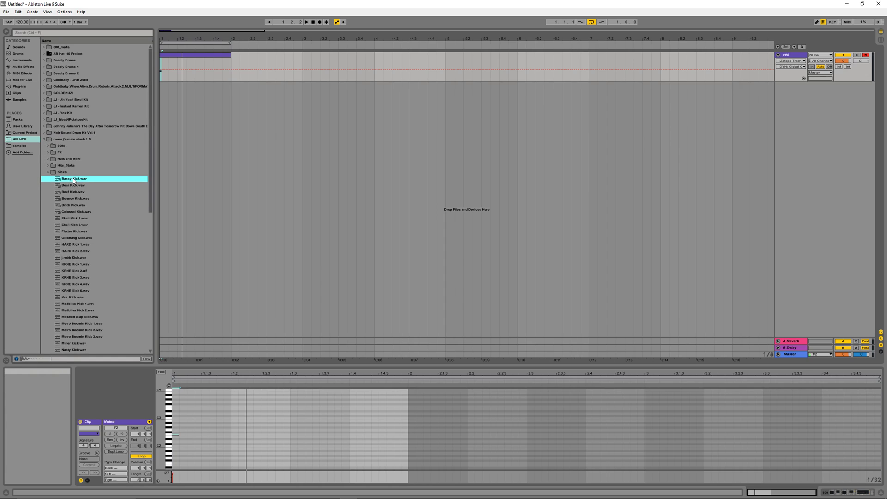
pyautogui.press('Down')
pyautogui.press('Down')
pyautogui.press('Down')
pyautogui.press('Down')
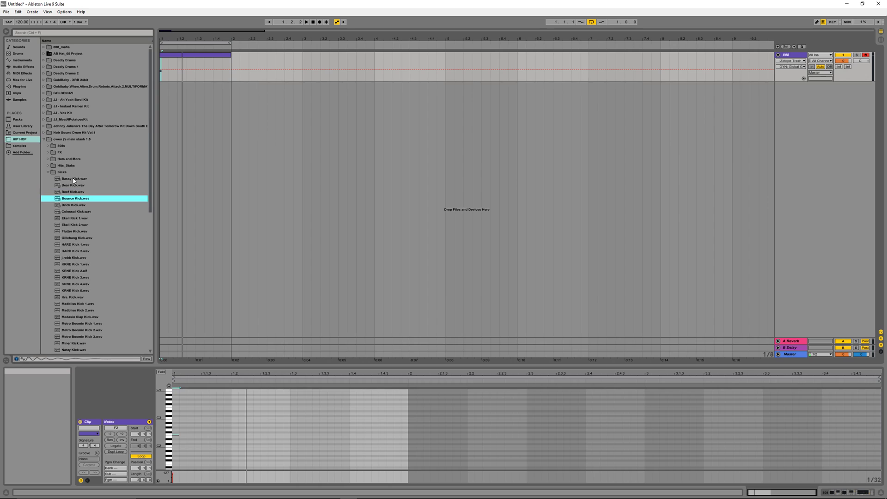
pyautogui.press('Down')
pyautogui.press('Up')
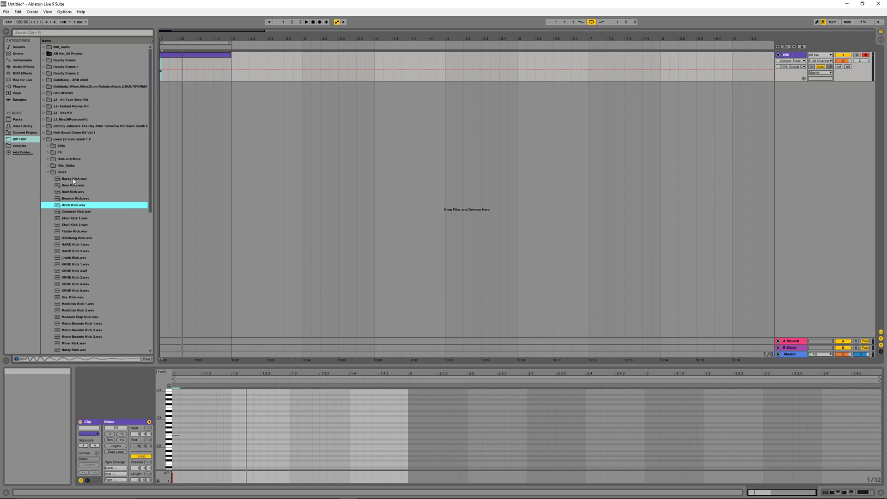
pyautogui.press('Down')
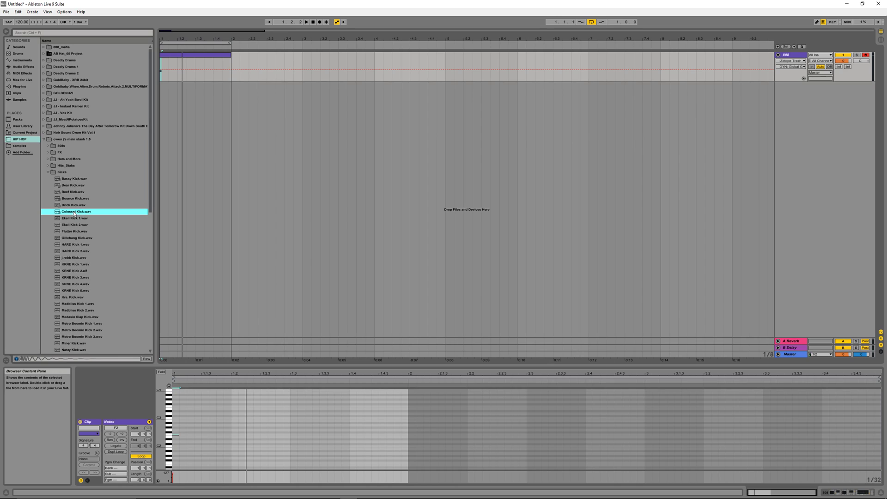
pyautogui.moveTo(72, 214); pyautogui.dragTo(161, 99)
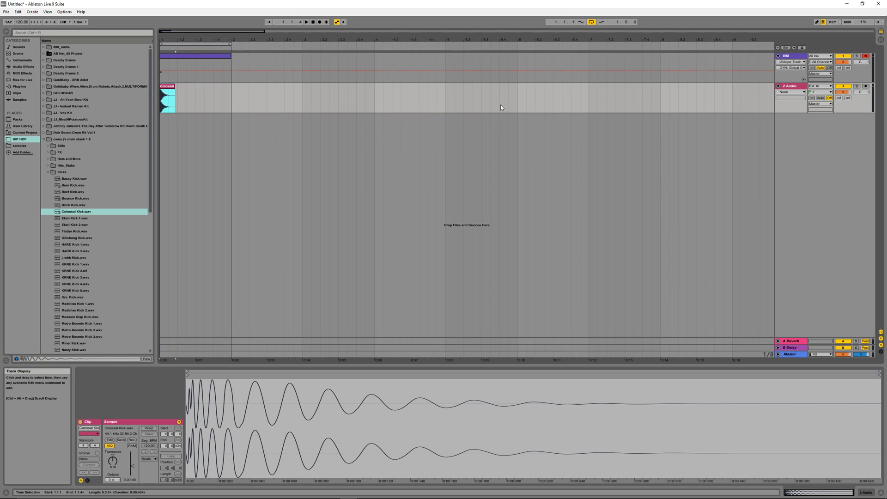
# Unfold the Master track and, while checking playback levels, lower the 808 and kick track volumes to about -4 dB each
pyautogui.click(779, 354)
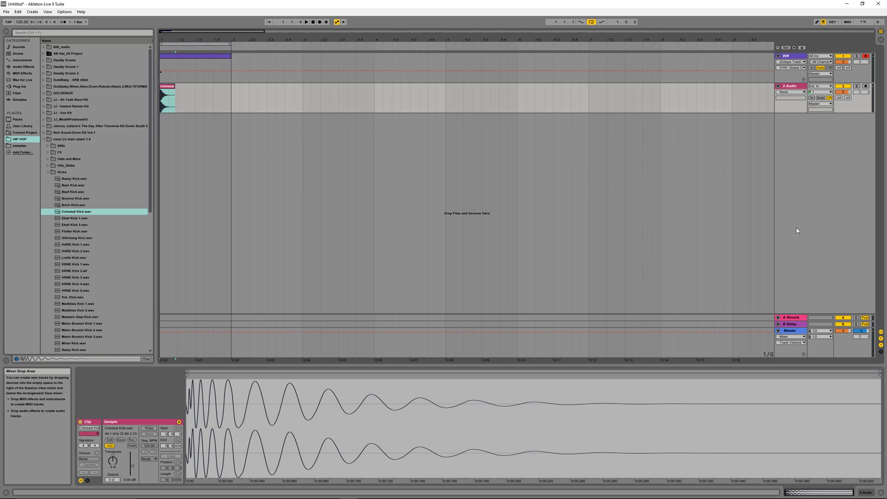
pyautogui.press('space')
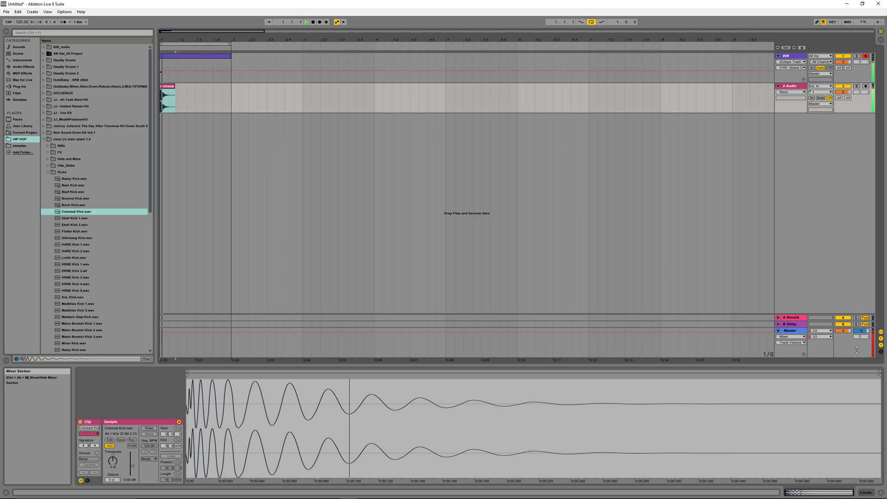
pyautogui.moveTo(844, 62); pyautogui.dragTo(845, 70)
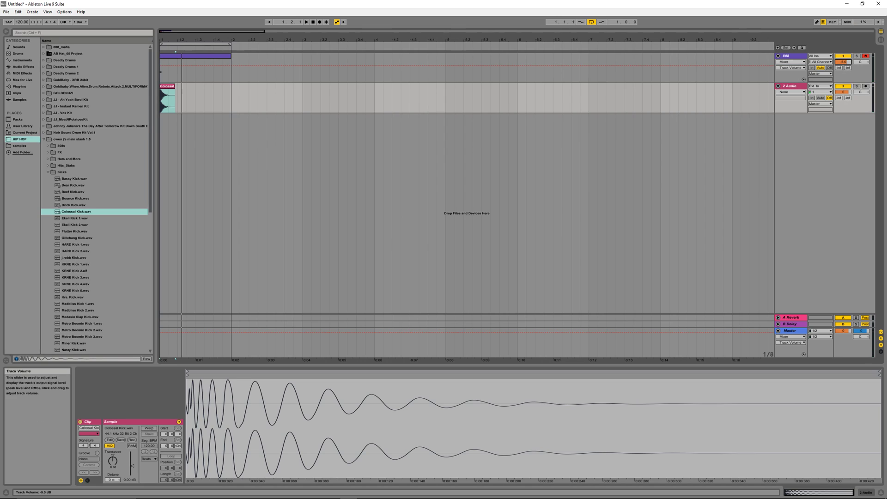
pyautogui.moveTo(844, 92); pyautogui.dragTo(844, 101)
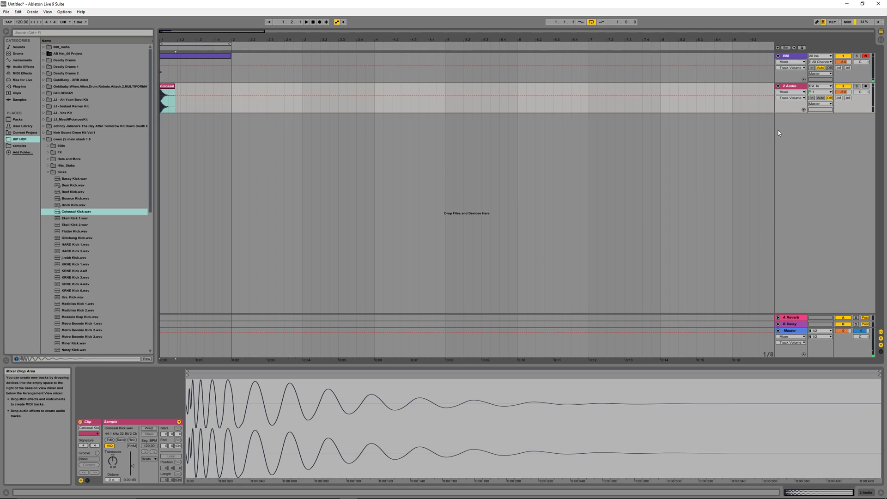
pyautogui.moveTo(842, 62); pyautogui.dragTo(841, 57)
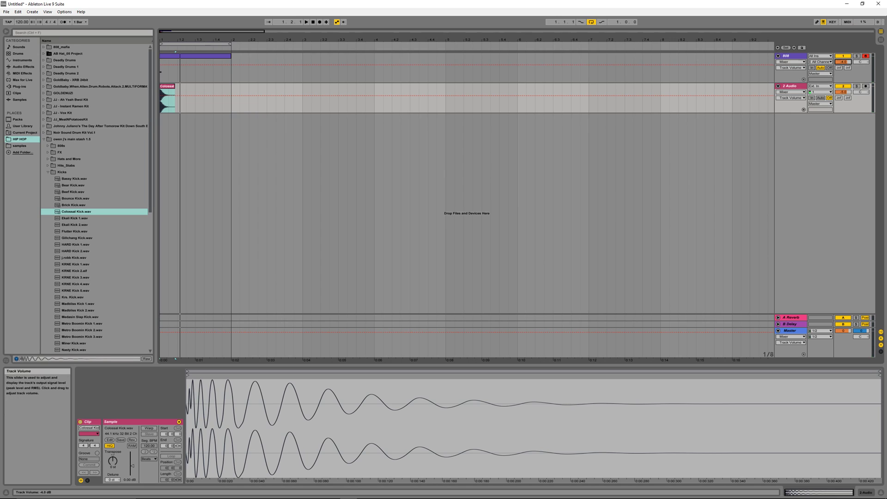
pyautogui.moveTo(844, 93); pyautogui.dragTo(844, 89)
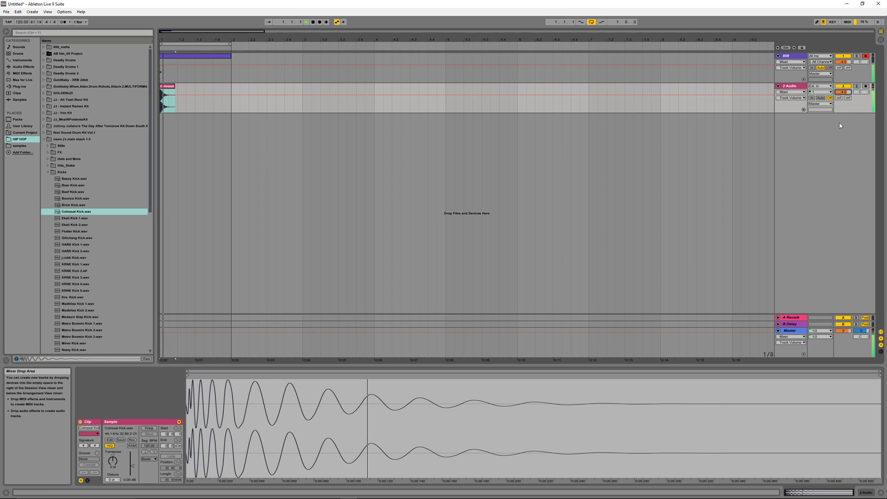
# Add an EQ Eight to the kick's audio track
pyautogui.click(790, 87)
pyautogui.hotkey('shift', 'Tab')
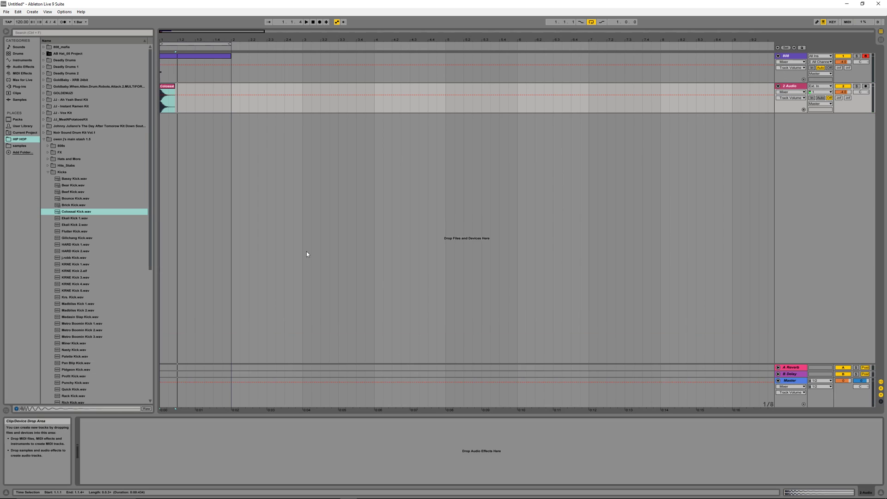
pyautogui.click(46, 172)
pyautogui.click(20, 67)
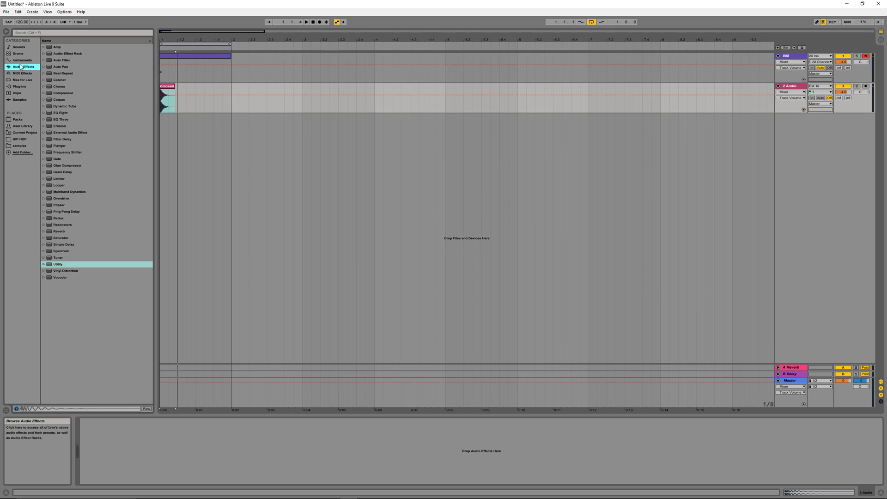
pyautogui.moveTo(49, 113); pyautogui.dragTo(179, 442)
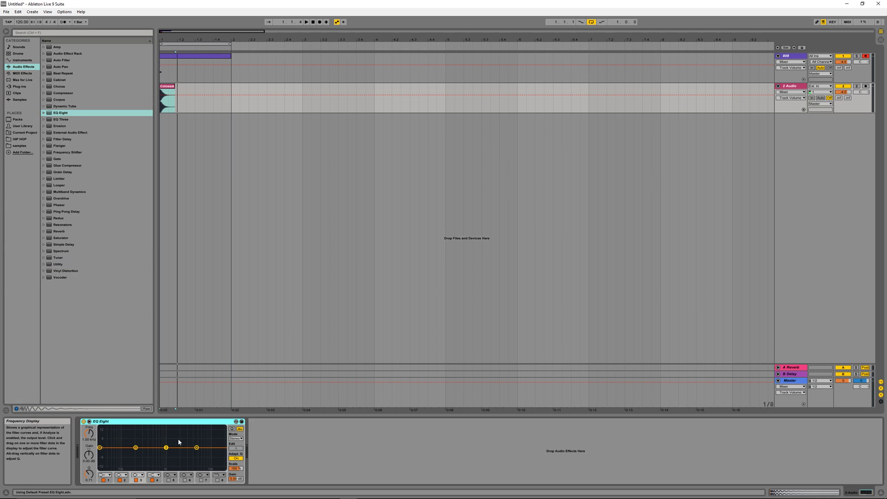
# Change band 1 of the kick's EQ Eight to a low-cut filter, solo the kick track, and listen to the result
pyautogui.click(104, 475)
pyautogui.click(103, 439)
pyautogui.press('space')
pyautogui.moveTo(99, 453); pyautogui.dragTo(110, 454)
pyautogui.press('space')
pyautogui.press('space')
pyautogui.click(857, 86)
pyautogui.press('space')
pyautogui.press('space')
pyautogui.press('space')
pyautogui.press('space')
pyautogui.press('space')
pyautogui.press('space')
pyautogui.press('space')
pyautogui.press('space')
# Shape the kick's low end in EQ Eight with a slight band 2 boost around 90 Hz while playing it repeatedly
pyautogui.moveTo(110, 454); pyautogui.dragTo(127, 447)
pyautogui.press('space')
pyautogui.press('space')
pyautogui.press('space')
pyautogui.press('space')
pyautogui.press('space')
pyautogui.press('space')
pyautogui.press('space')
pyautogui.press('space')
pyautogui.press('space')
pyautogui.press('space')
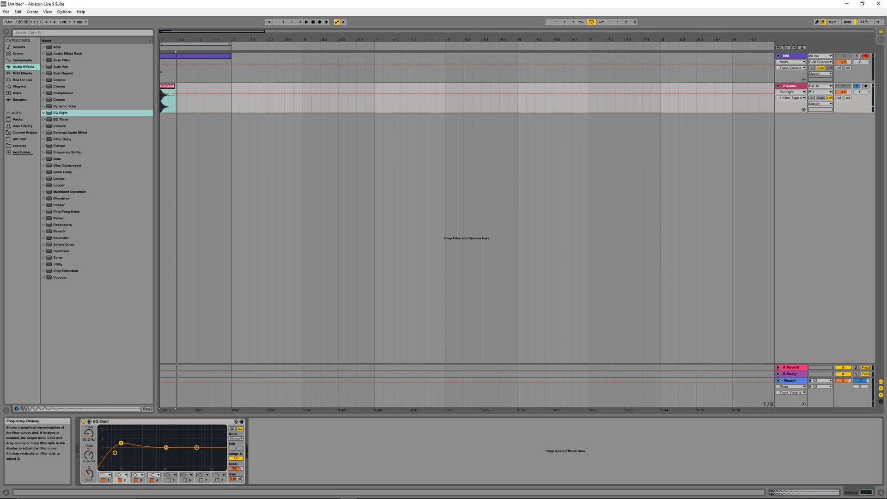
# Audition the kick's EQ repeatedly, take the kick off solo, and play it together with the 808
pyautogui.press('space')
pyautogui.press('space')
pyautogui.press('space')
pyautogui.press('space')
pyautogui.press('space')
pyautogui.press('space')
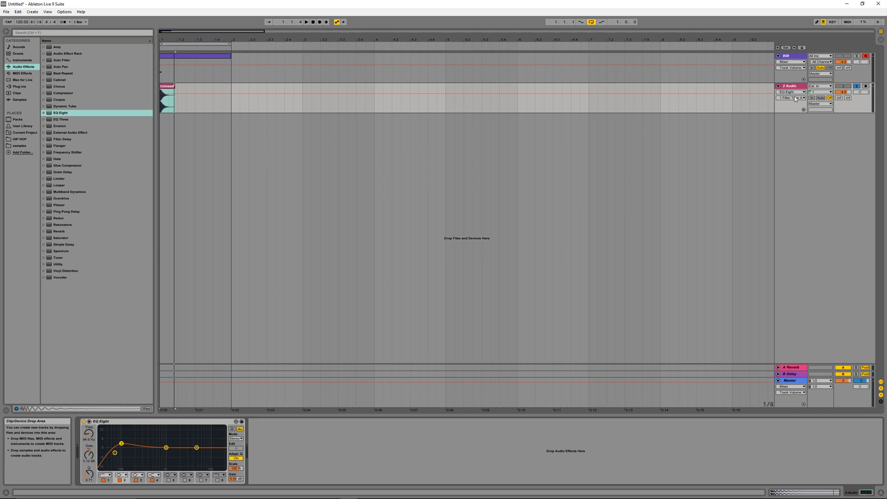
pyautogui.click(857, 87)
pyautogui.press('space')
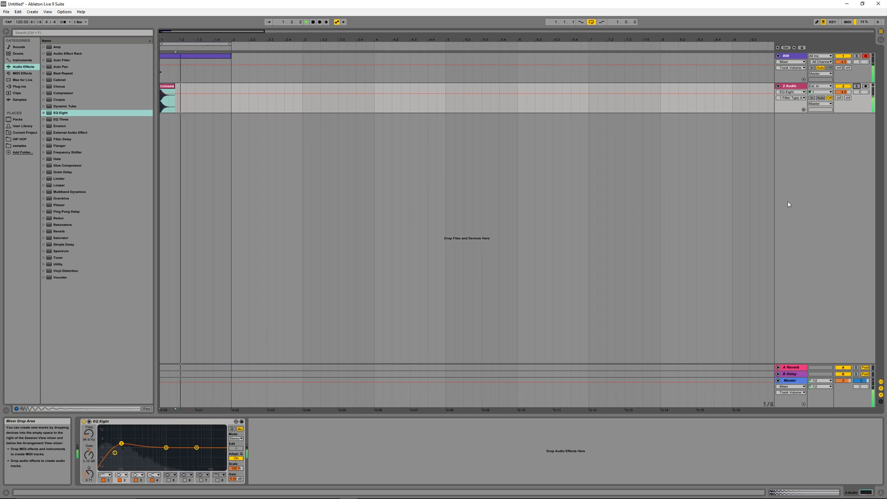
pyautogui.press('space')
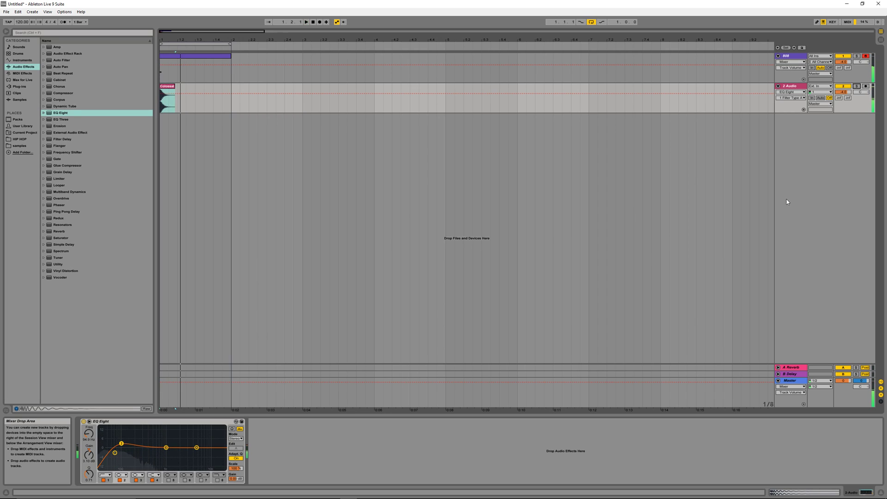
# Lower the kick track's volume and fine-tune the 808 track's volume while playing both tracks together
pyautogui.moveTo(843, 94); pyautogui.dragTo(844, 93)
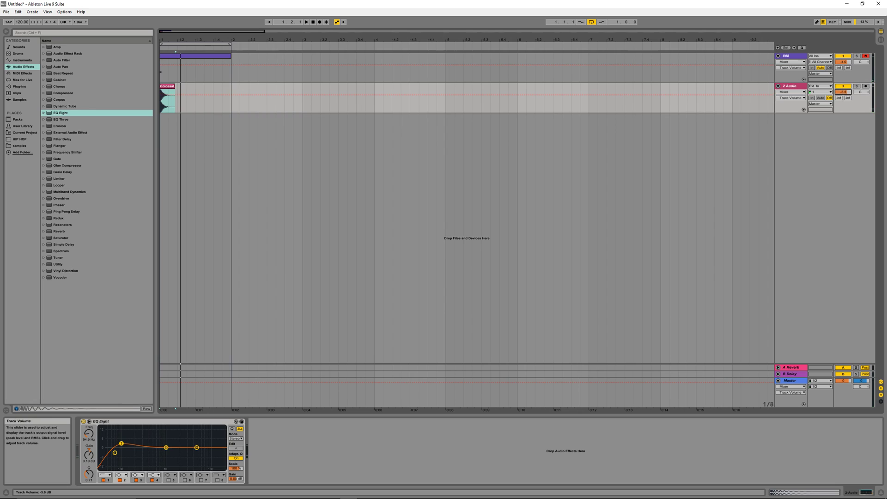
pyautogui.moveTo(843, 61); pyautogui.dragTo(843, 59)
pyautogui.press('space')
pyautogui.press('space')
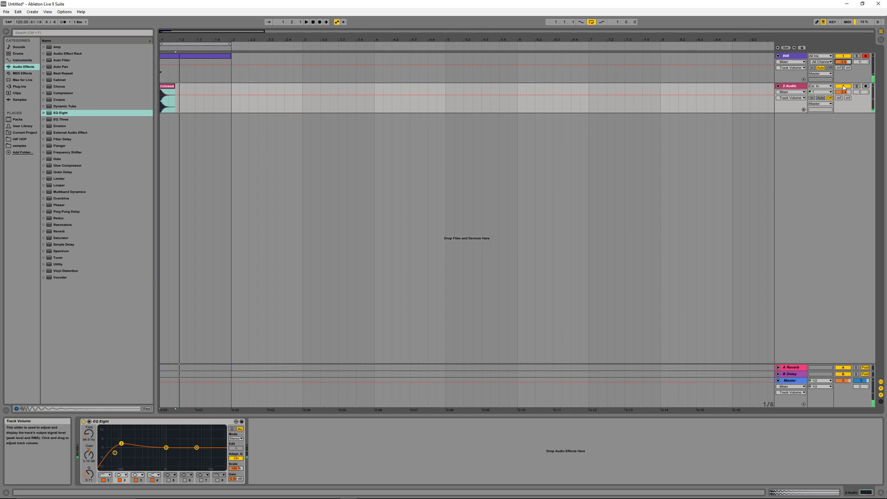
pyautogui.press('space')
pyautogui.press('space')
pyautogui.moveTo(844, 92); pyautogui.dragTo(844, 95)
pyautogui.press('space')
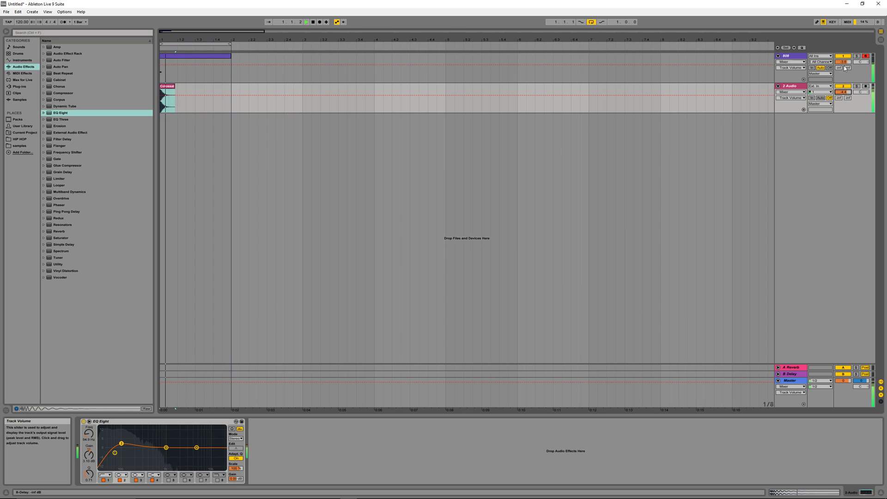
pyautogui.press('space')
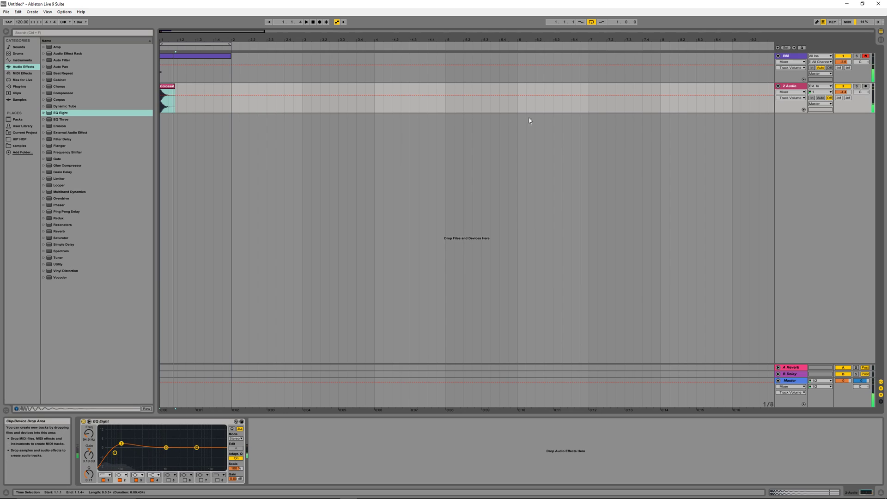
# Rename the kick's audio track to Kick
pyautogui.click(789, 56)
pyautogui.click(790, 87)
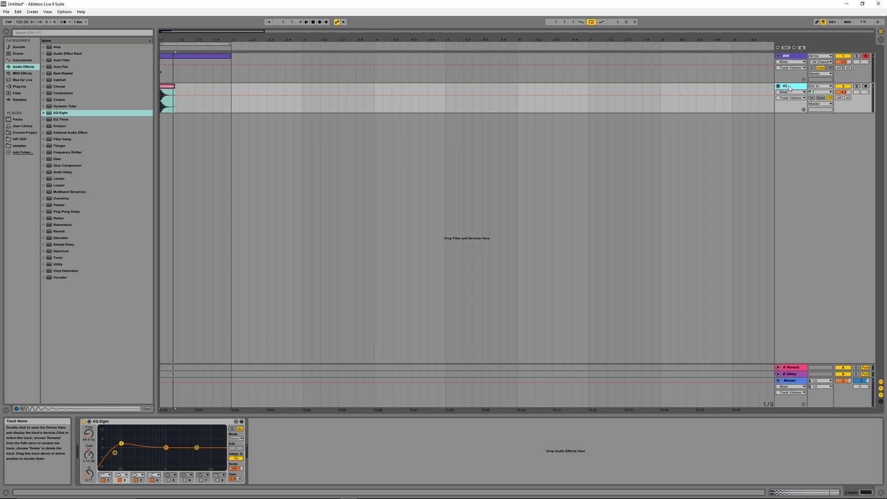
# Add a Compressor at the end of the 808's device chain and enable its sidechain with Kick as the source
pyautogui.click(792, 56)
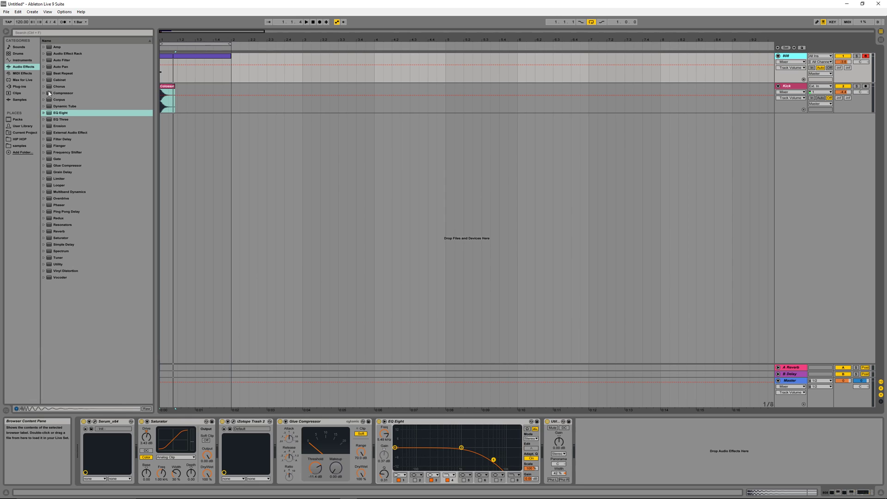
pyautogui.moveTo(49, 93); pyautogui.dragTo(422, 305)
pyautogui.moveTo(600, 436); pyautogui.dragTo(601, 439)
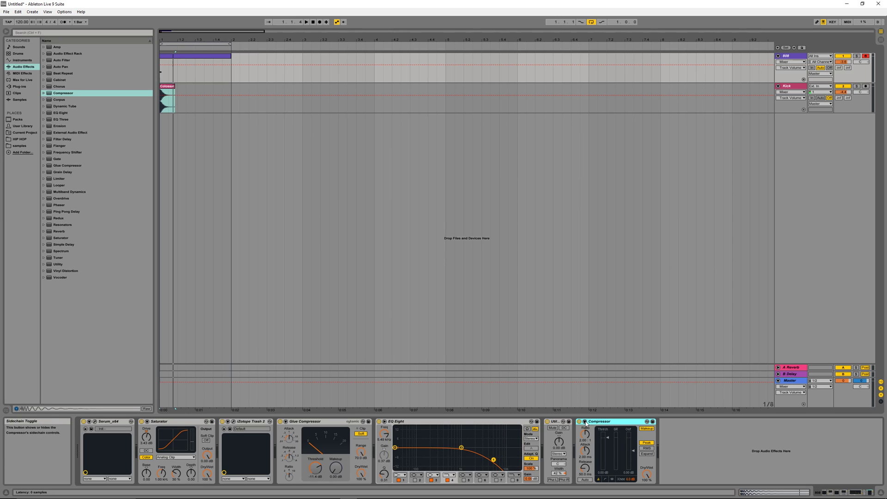
pyautogui.click(586, 422)
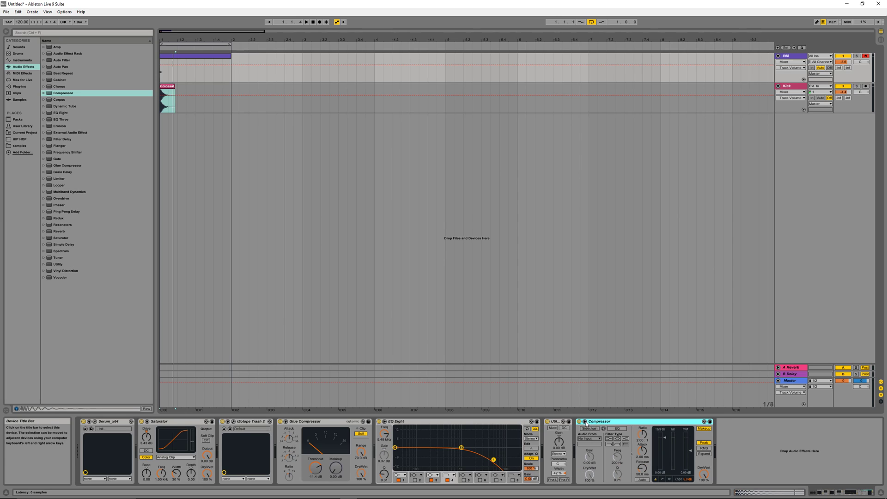
pyautogui.click(594, 429)
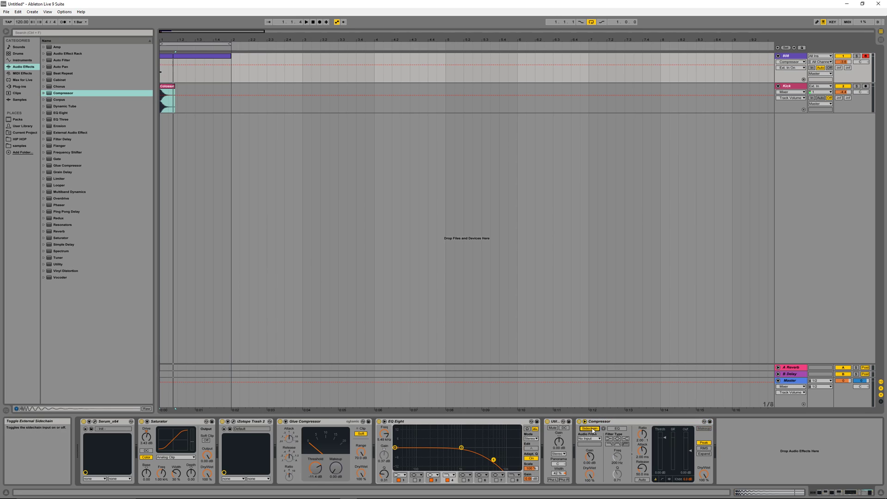
pyautogui.click(596, 439)
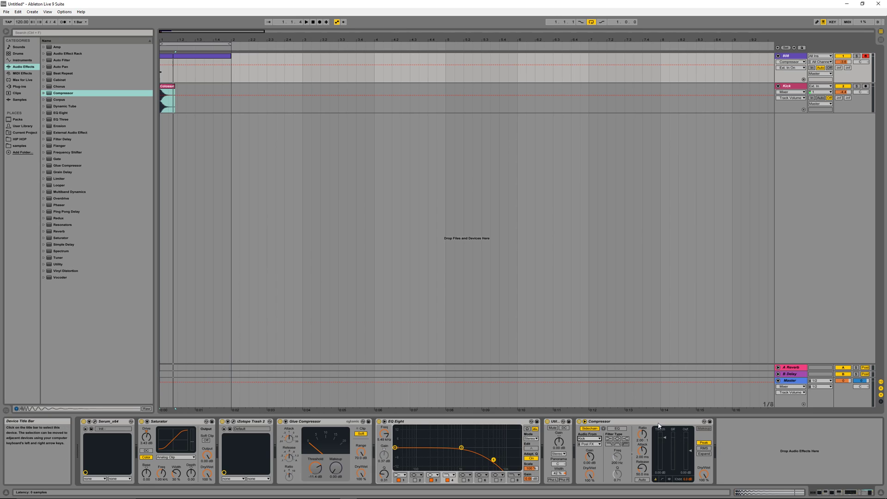
# Show the Compressor's activity view and pull its threshold far down while playing the 808 and kick
pyautogui.click(669, 480)
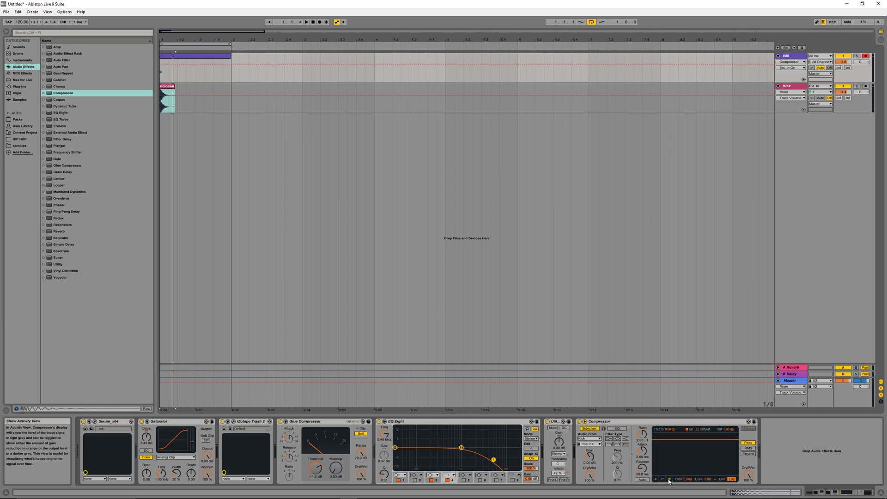
pyautogui.press('space')
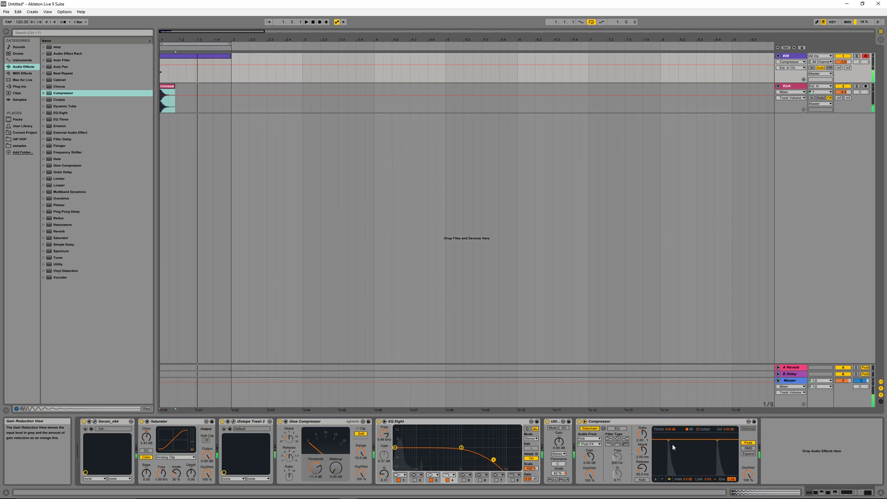
pyautogui.moveTo(701, 438); pyautogui.dragTo(702, 441)
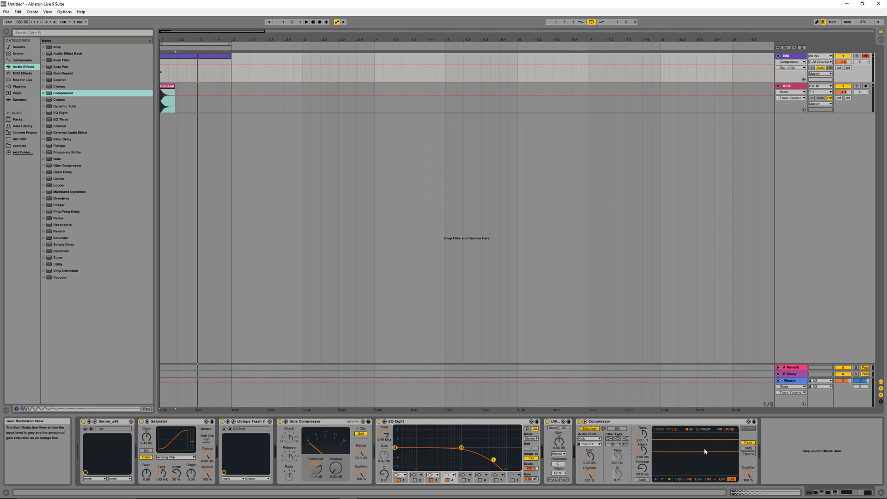
pyautogui.press('space')
pyautogui.moveTo(701, 450); pyautogui.dragTo(697, 476)
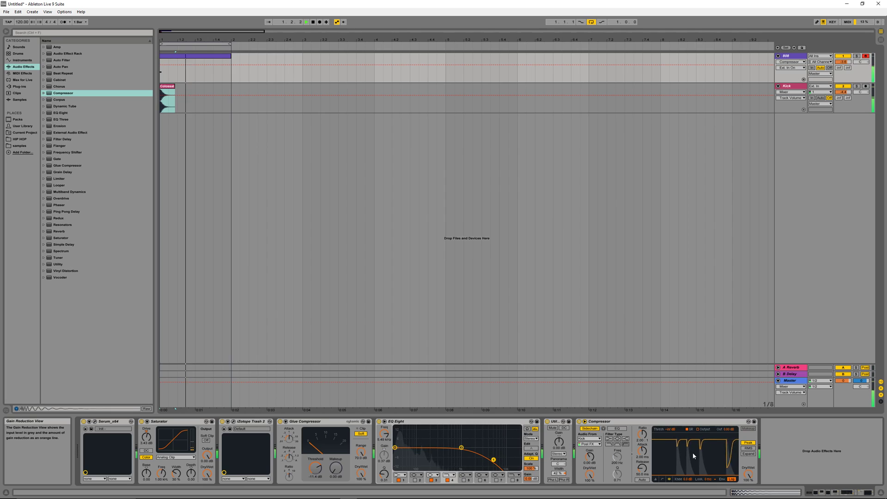
pyautogui.press('space')
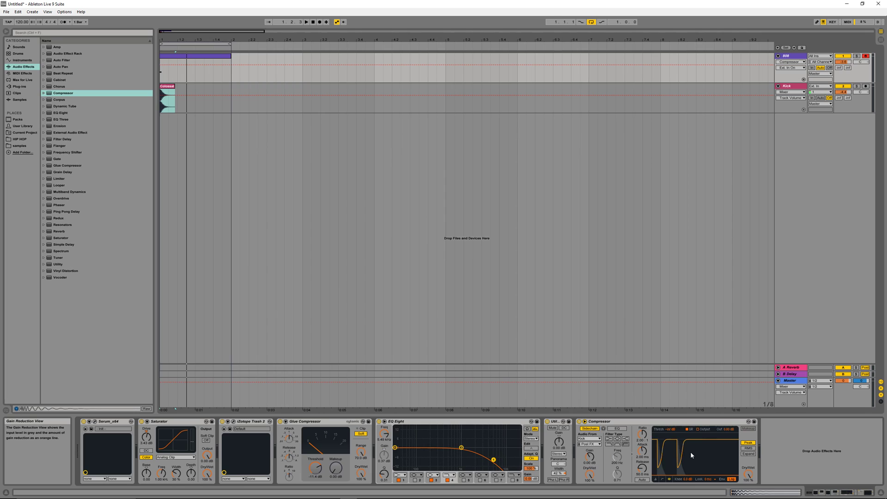
pyautogui.press('space')
pyautogui.press('space')
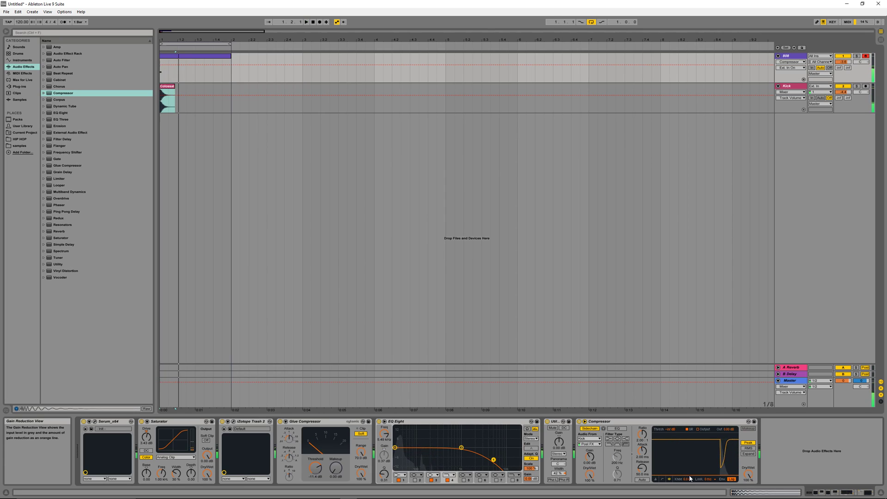
# Raise the sidechain Compressor's threshold to about -26 dB and check the ducking through repeated playback
pyautogui.moveTo(696, 467); pyautogui.dragTo(689, 464)
pyautogui.press('space')
pyautogui.press('space')
pyautogui.press('space')
pyautogui.press('space')
pyautogui.press('space')
pyautogui.press('space')
pyautogui.press('space')
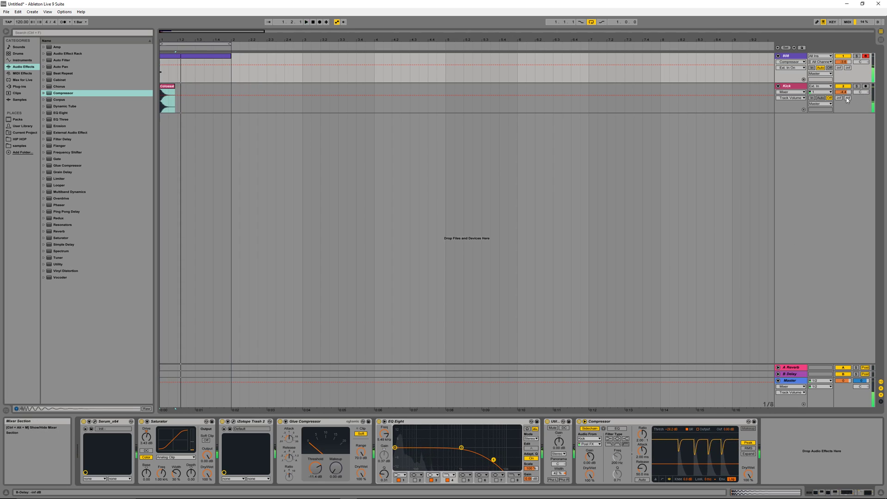
# Readjust the Kick track's volume and replay the sidechained 808 and kick several times to judge the balance
pyautogui.moveTo(845, 93); pyautogui.dragTo(844, 98)
pyautogui.press('space')
pyautogui.press('space')
pyautogui.press('space')
pyautogui.press('space')
pyautogui.press('space')
pyautogui.press('space')
pyautogui.press('space')
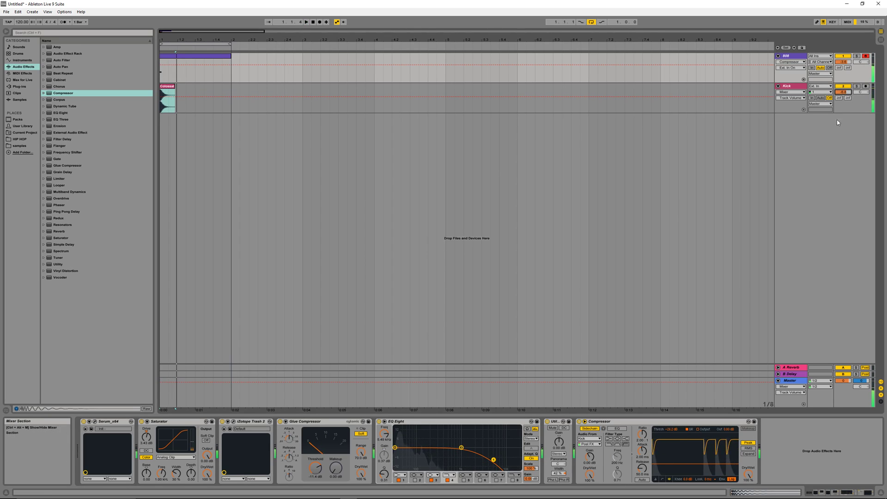
pyautogui.press('space')
pyautogui.press('space')
pyautogui.press('space')
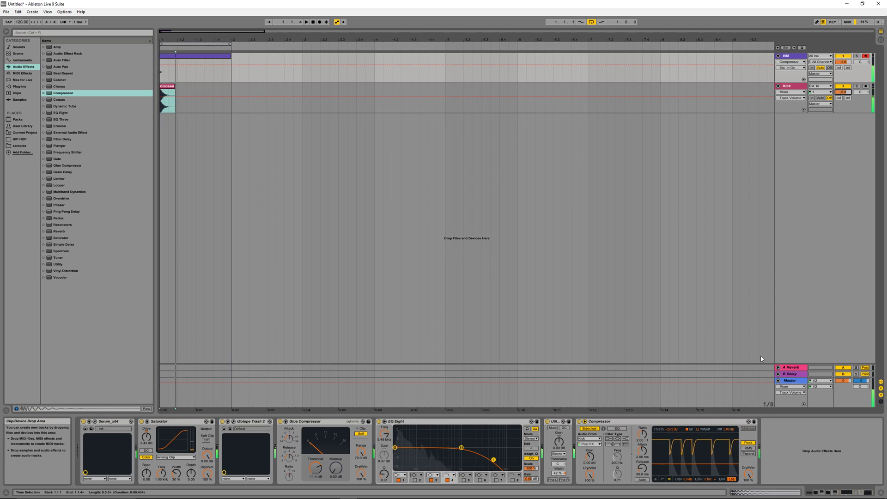
pyautogui.press('space')
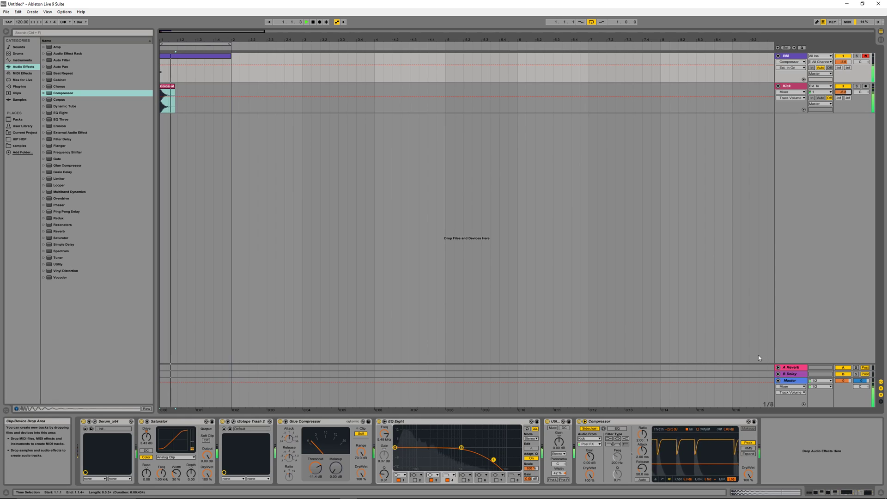
pyautogui.press('space')
pyautogui.press('space')
# Group the 808 and Kick tracks
pyautogui.click(791, 56)
pyautogui.click(790, 86)
pyautogui.click(792, 56)
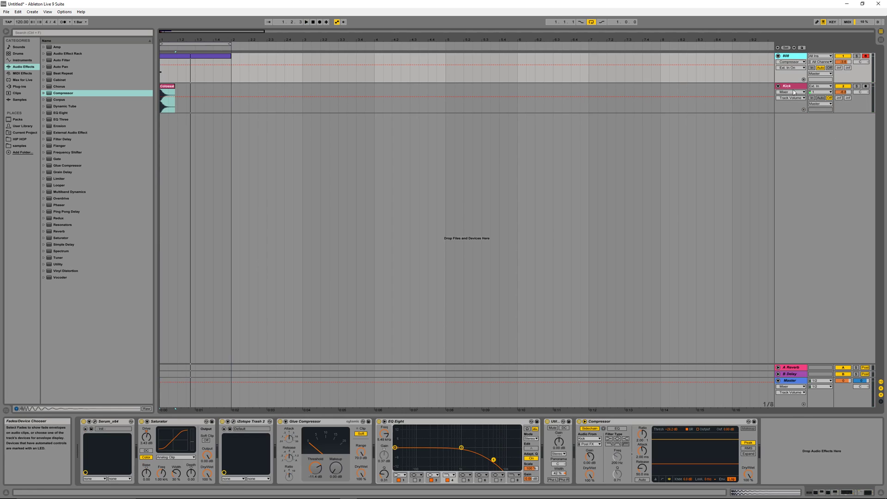
pyautogui.click(793, 88)
pyautogui.hotkey('ctrl', 'g')
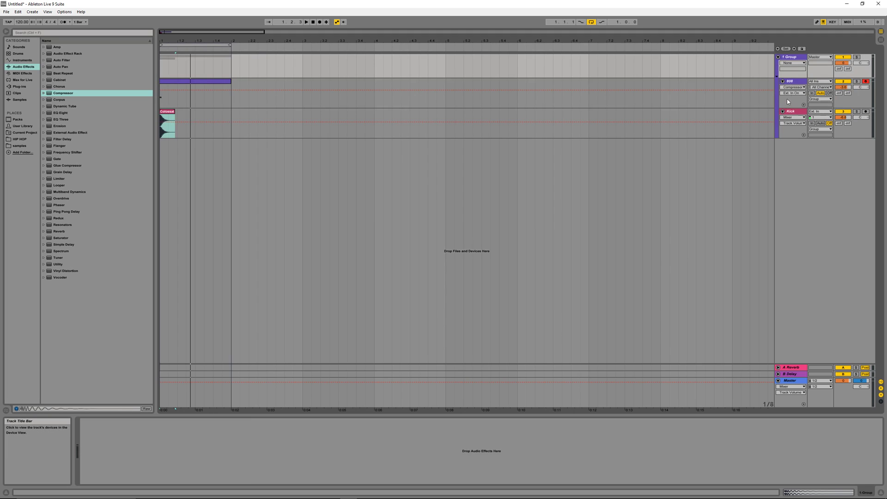
# Raise the 808's volume to about -1 dB and rebalance the Kick track's volume within the group during playback
pyautogui.press('space')
pyautogui.click(844, 87)
pyautogui.moveTo(844, 87); pyautogui.dragTo(844, 83)
pyautogui.moveTo(845, 116); pyautogui.dragTo(845, 120)
pyautogui.press('space')
pyautogui.press('space')
pyautogui.press('space')
pyautogui.press('space')
pyautogui.press('space')
pyautogui.press('space')
pyautogui.press('space')
pyautogui.press('space')
pyautogui.moveTo(844, 87); pyautogui.dragTo(844, 85)
pyautogui.press('space')
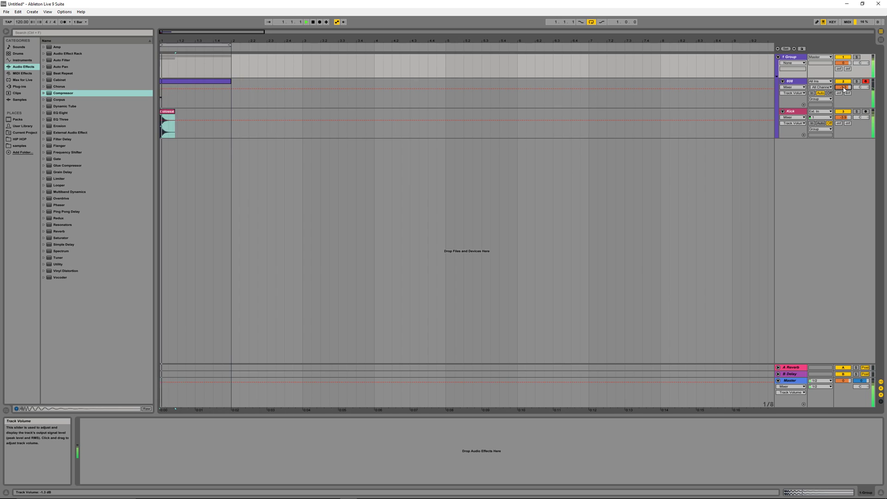
pyautogui.press('space')
# Select the group track and listen repeatedly to the combined 808 and kick
pyautogui.click(801, 57)
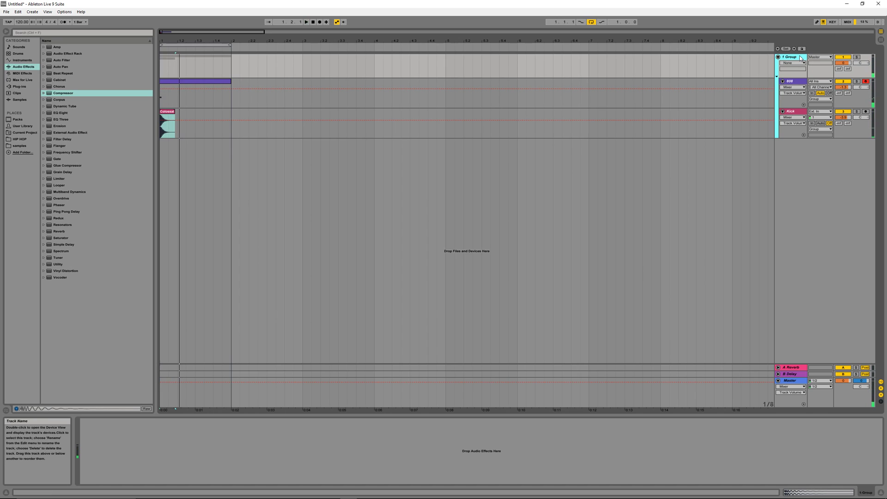
pyautogui.press('space')
pyautogui.press('space')
pyautogui.press('space')
pyautogui.press('space')
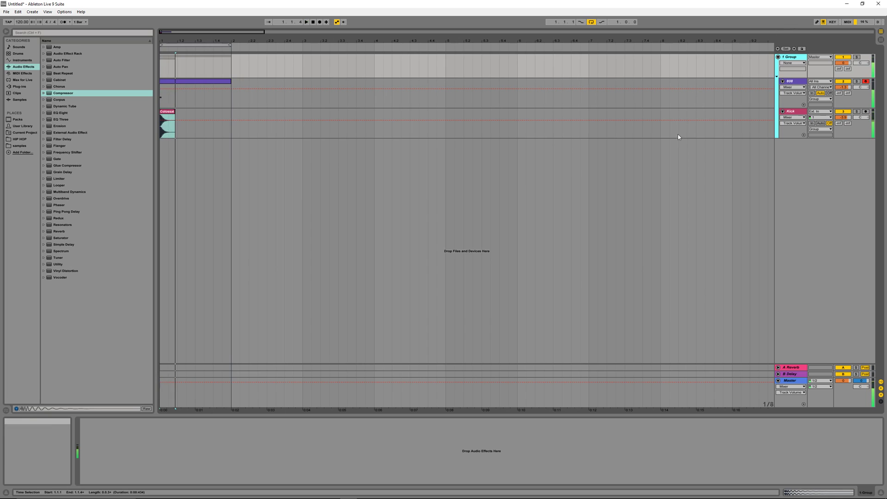
pyautogui.press('space')
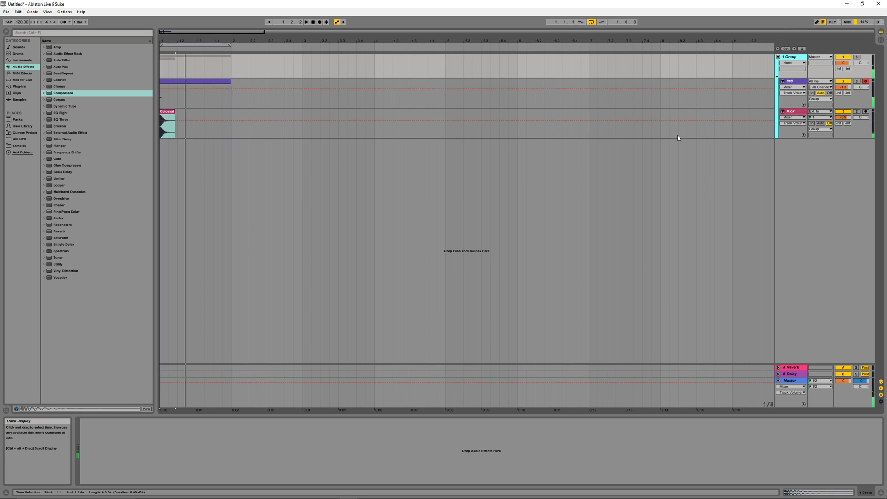
pyautogui.press('space')
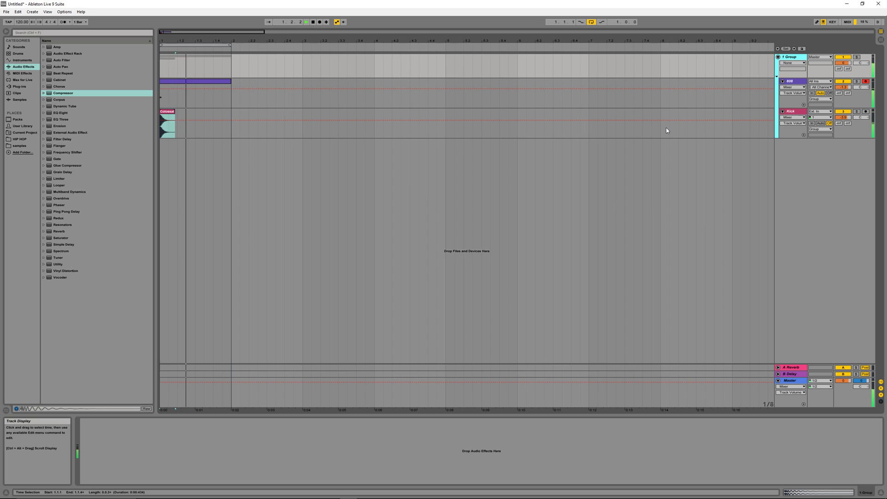
pyautogui.press('space')
# Open iZotope Trash 2 on the 808 track, set its distortion drive to 1.6, and turn the global Mix fully wet
pyautogui.click(794, 113)
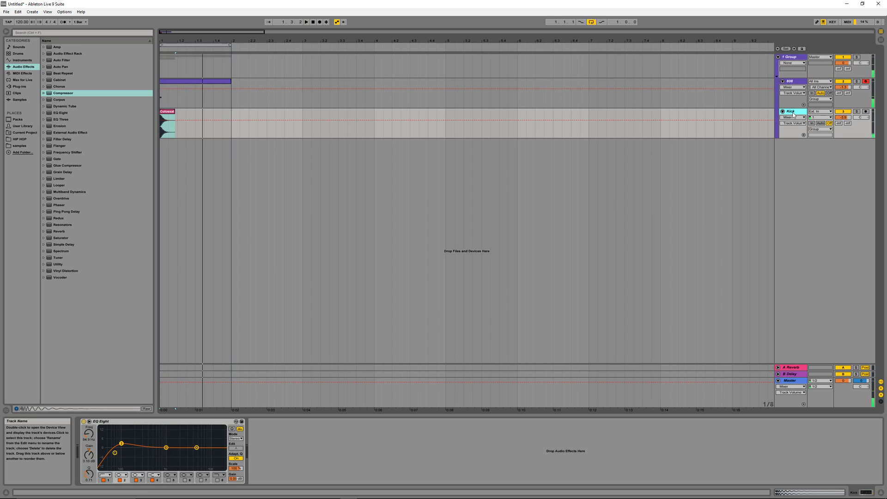
pyautogui.click(797, 90)
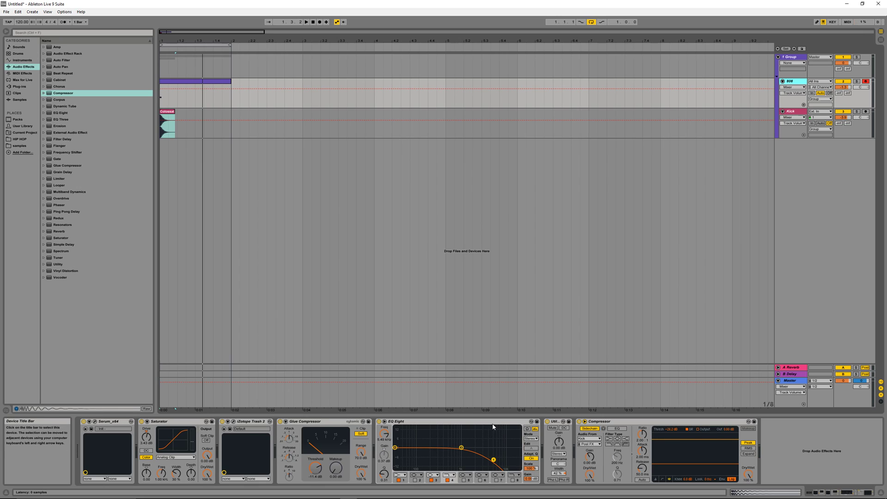
pyautogui.click(234, 422)
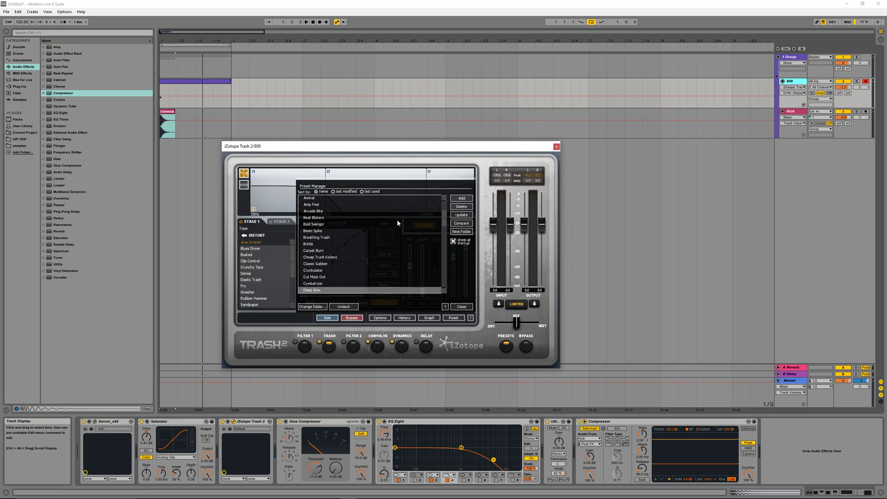
pyautogui.press('space')
pyautogui.moveTo(423, 292); pyautogui.dragTo(422, 286)
pyautogui.moveTo(517, 323); pyautogui.dragTo(570, 323)
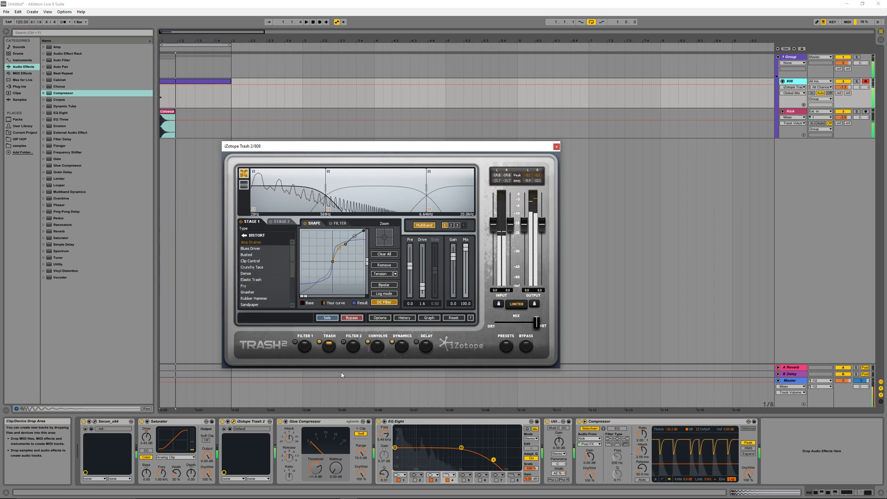
# Switch off the Utility device on the 808 track
pyautogui.click(548, 422)
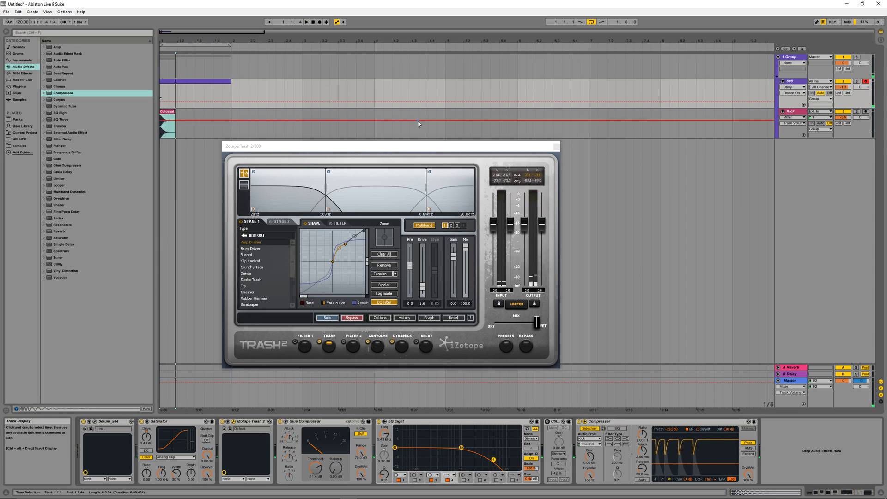
# Audition the Percussive presets Crunkulator, Cheap Trunk Kickers, Carpet Burn and Boom Spike in Trash 2 during playback
pyautogui.moveTo(419, 148); pyautogui.dragTo(422, 156)
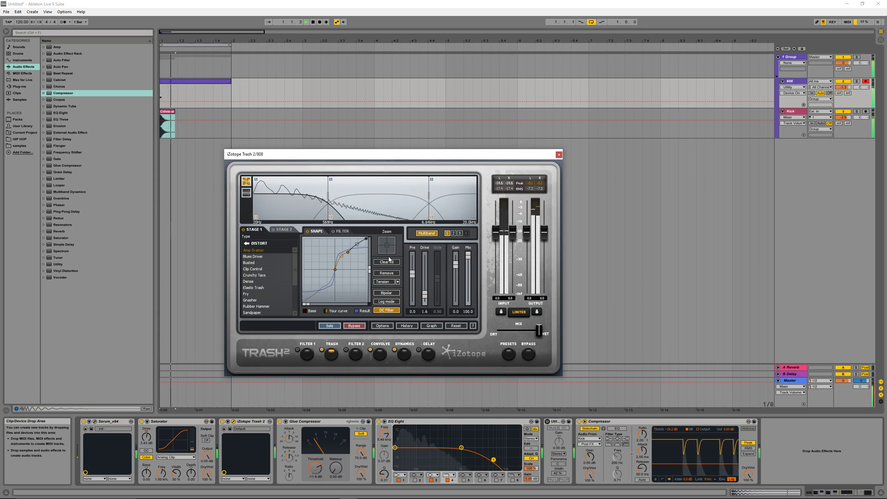
pyautogui.press('space')
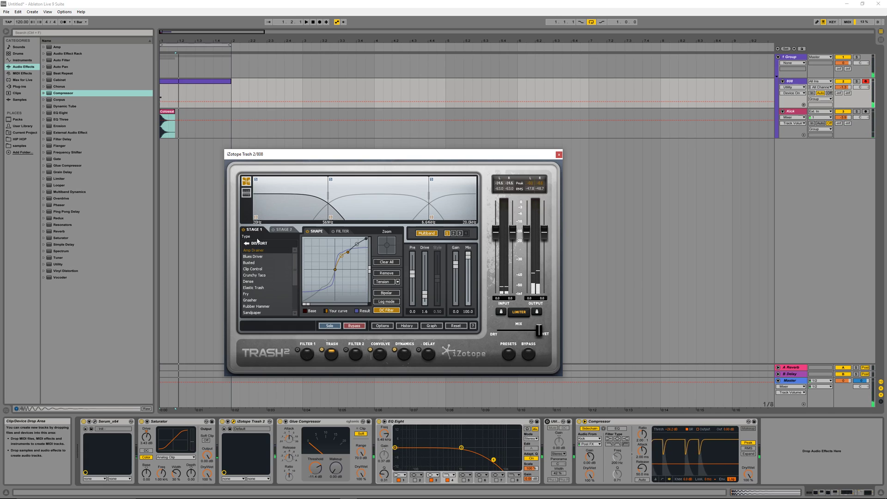
pyautogui.click(508, 354)
pyautogui.click(325, 272)
pyautogui.press('space')
pyautogui.click(316, 278)
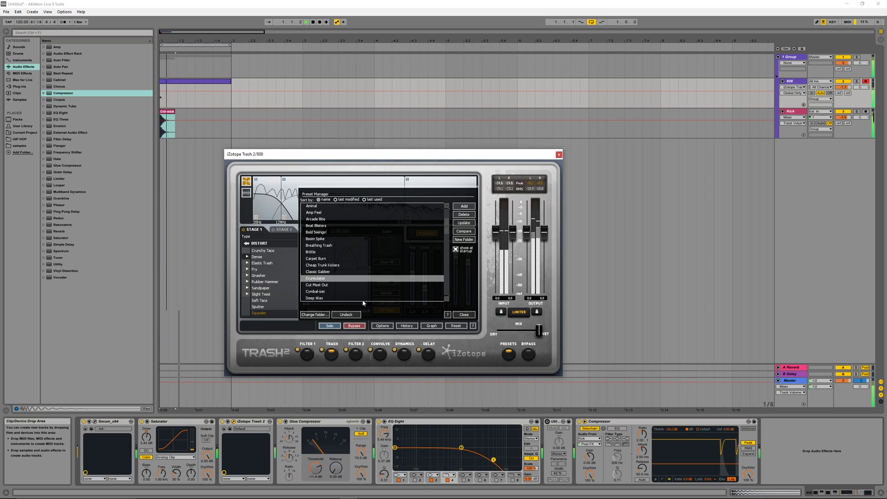
pyautogui.click(317, 265)
pyautogui.click(319, 259)
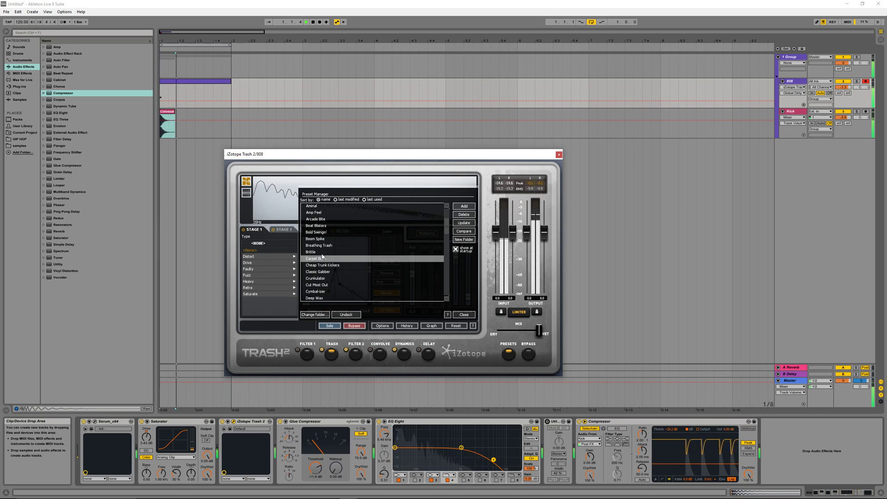
pyautogui.click(321, 240)
pyautogui.scroll(3, 333, 261)
pyautogui.press('space')
# Audition the Heavy presets Bad Reception In The Middle, Bass Da Bass, Bass Rattle and Bold Fuzz Leader, pulling the global Mix toward dry
pyautogui.click(303, 233)
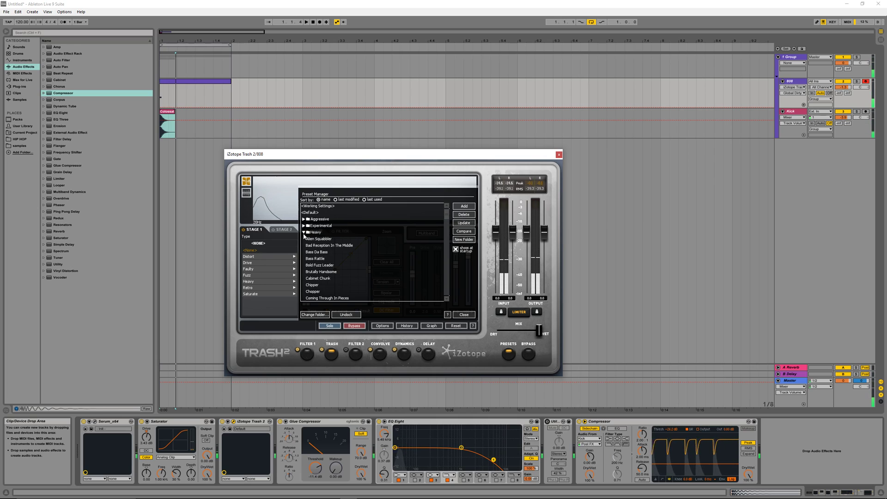
pyautogui.click(326, 245)
pyautogui.press('space')
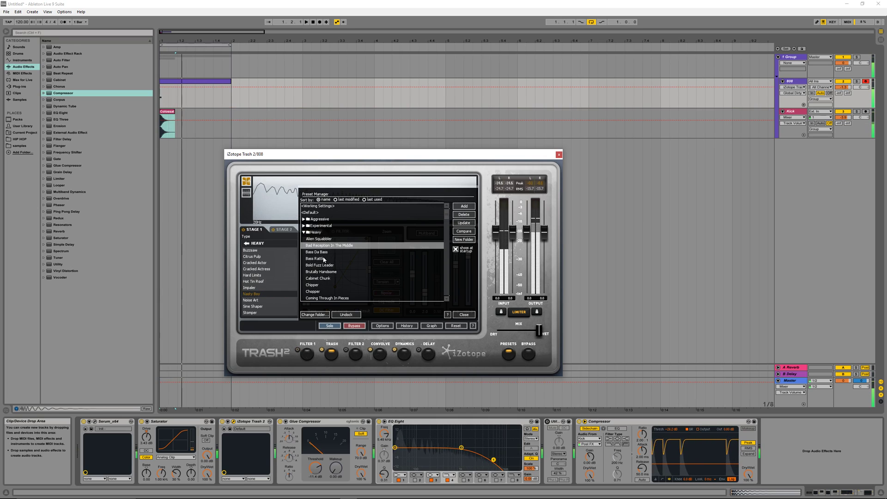
pyautogui.click(320, 254)
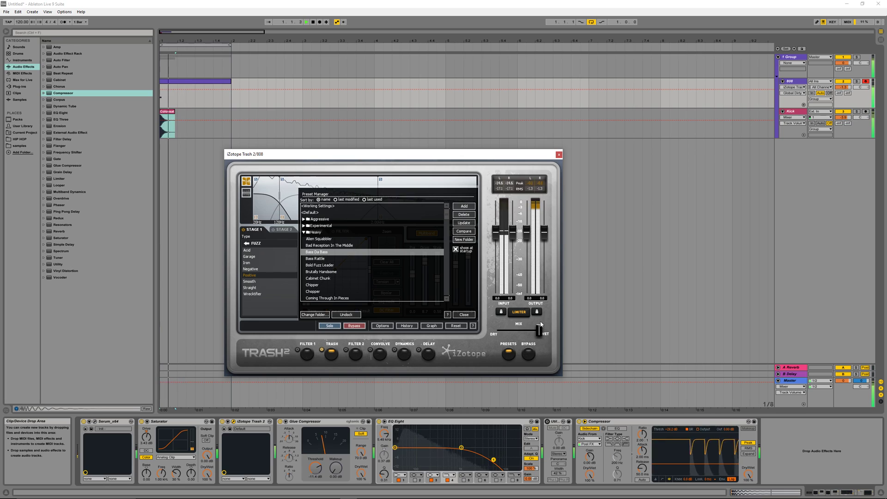
pyautogui.moveTo(536, 336); pyautogui.dragTo(507, 336)
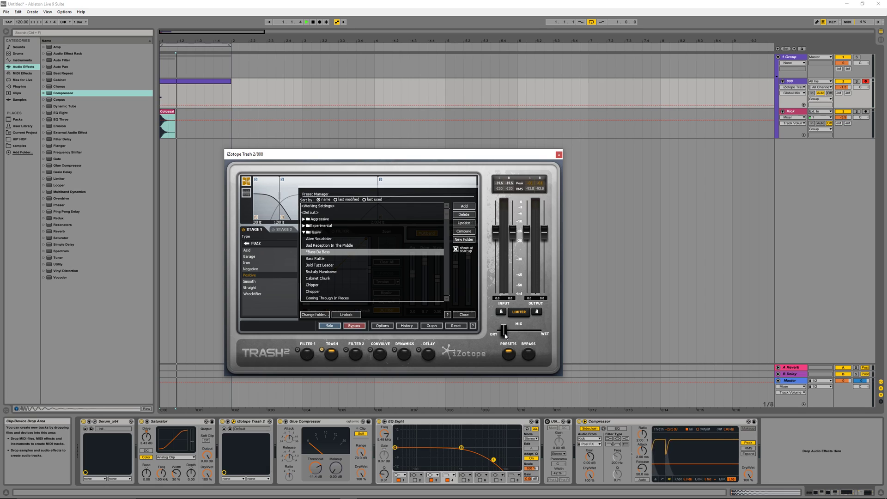
pyautogui.click(320, 260)
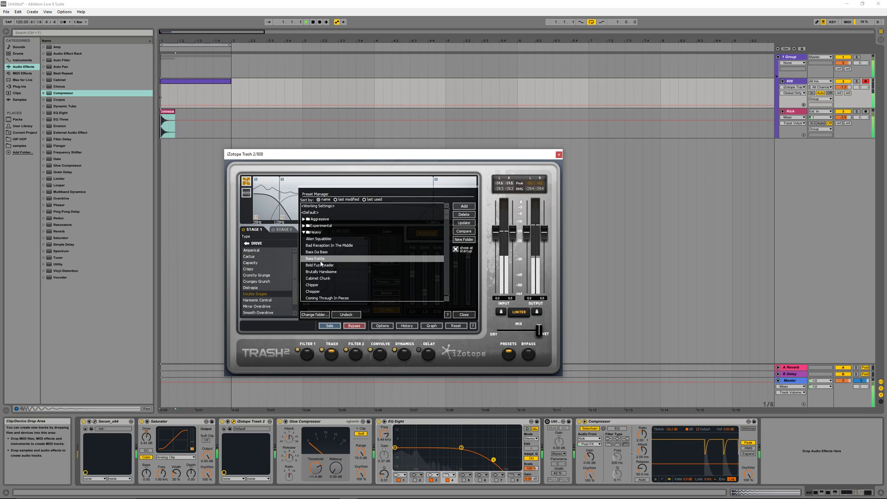
pyautogui.press('space')
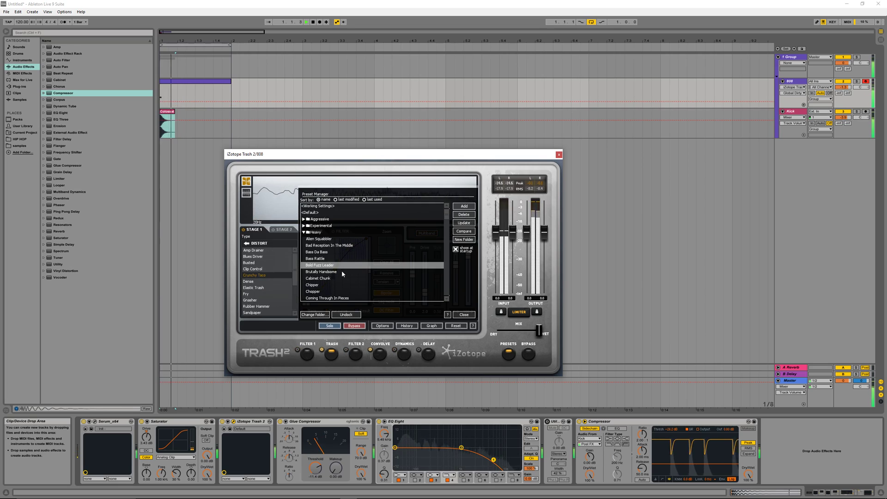
pyautogui.moveTo(539, 331); pyautogui.dragTo(501, 332)
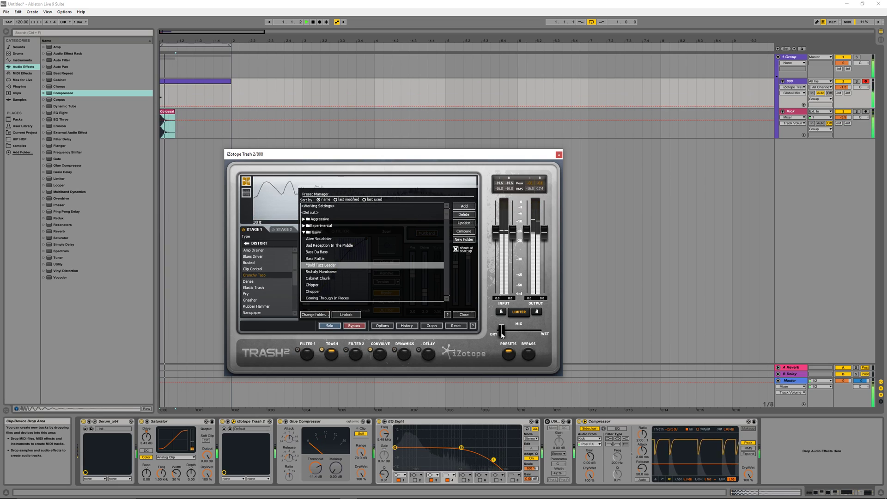
# Browse the Percussive presets again, return Trash 2 to no distortion type with a fully wet Mix, and close the Preset Manager
pyautogui.click(304, 232)
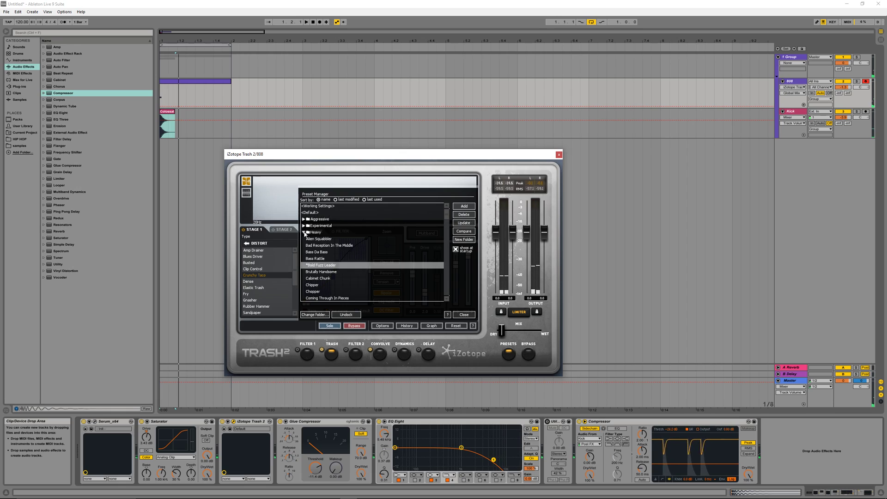
pyautogui.click(304, 239)
pyautogui.click(304, 239)
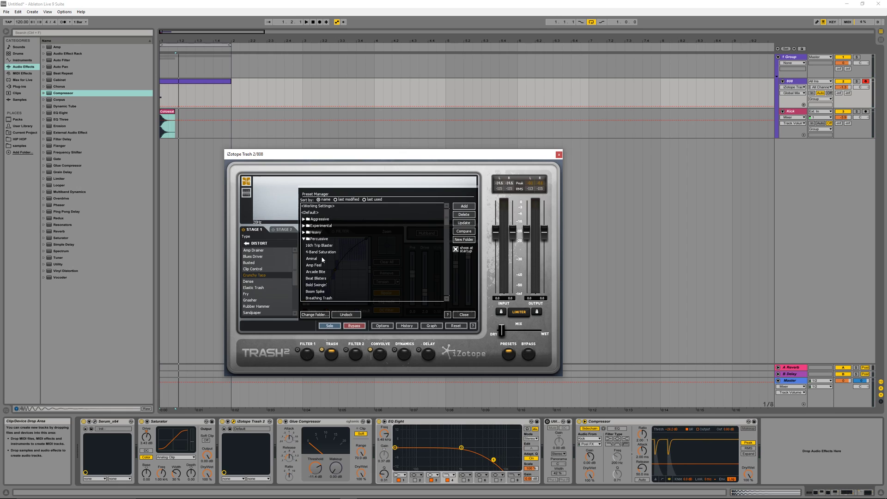
pyautogui.scroll(-4, 325, 276)
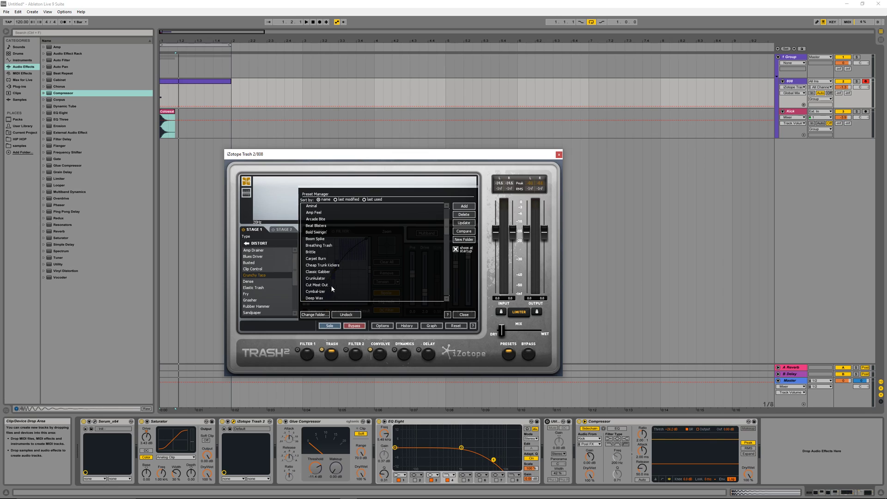
pyautogui.doubleClick(325, 289)
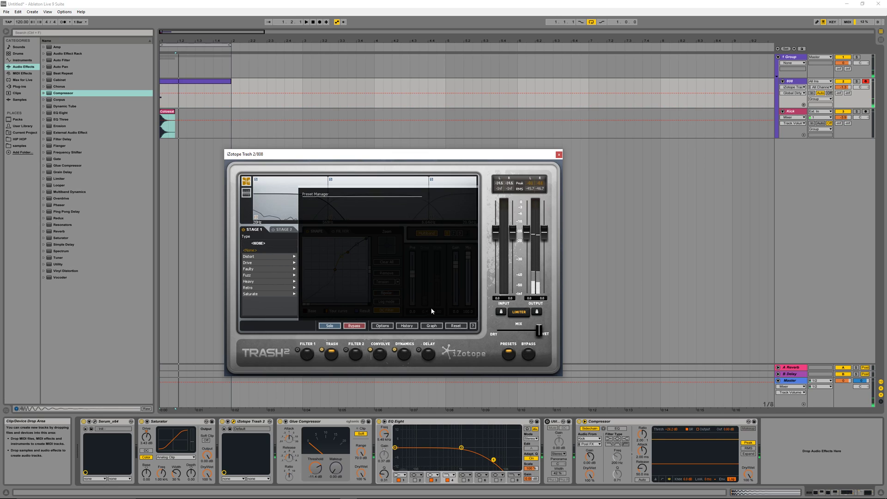
# Audition the Distort types Busted, Crunchy Taco and Dense during playback, and choose Elastic Trash for Stage 1
pyautogui.click(258, 269)
pyautogui.press('space')
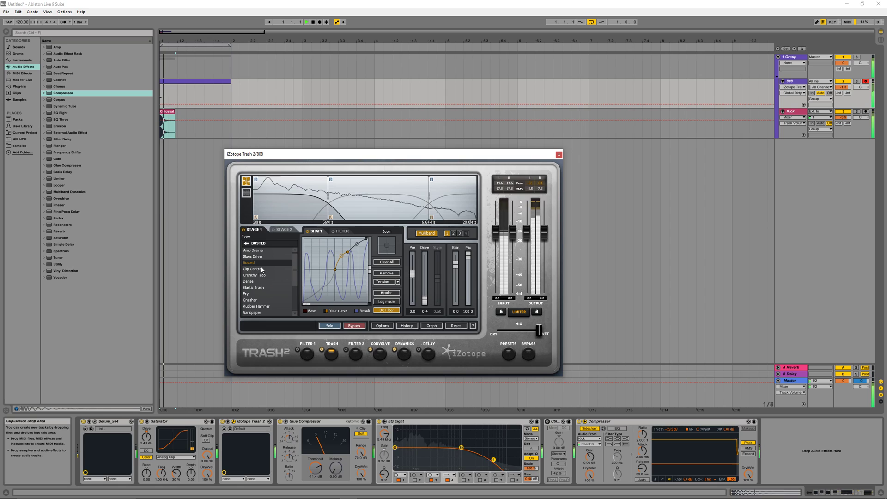
pyautogui.press('space')
pyautogui.click(262, 276)
pyautogui.press('space')
pyautogui.press('space')
pyautogui.click(263, 281)
pyautogui.press('space')
pyautogui.press('space')
pyautogui.click(268, 288)
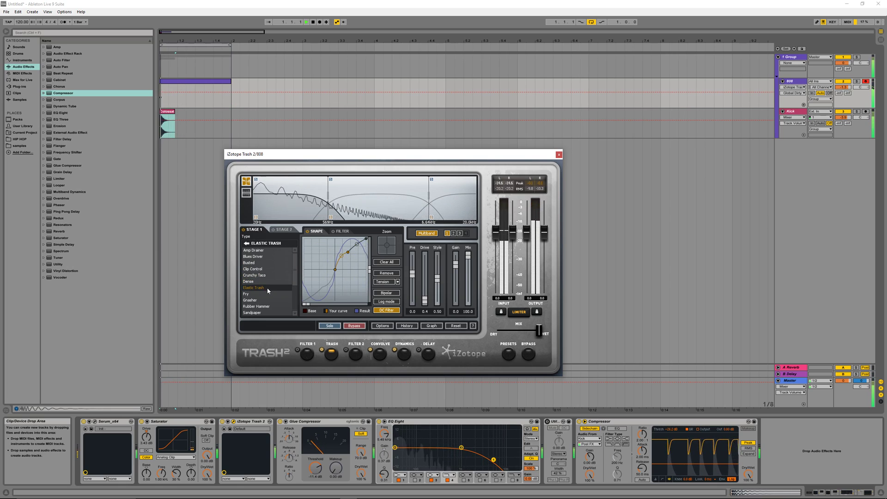
# Raise the Elastic Trash drive to 4.3, set the global Mix about halfway between dry and wet, and close Trash 2
pyautogui.moveTo(425, 300); pyautogui.dragTo(426, 285)
pyautogui.moveTo(539, 331); pyautogui.dragTo(517, 334)
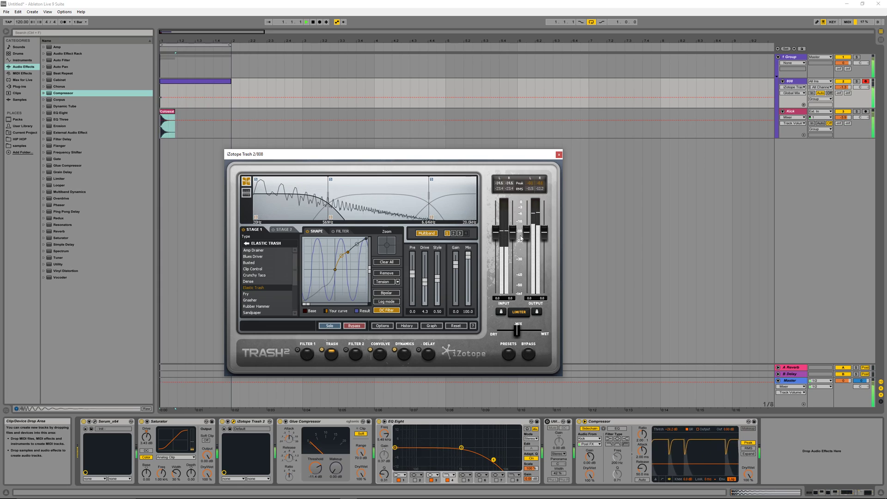
pyautogui.click(559, 155)
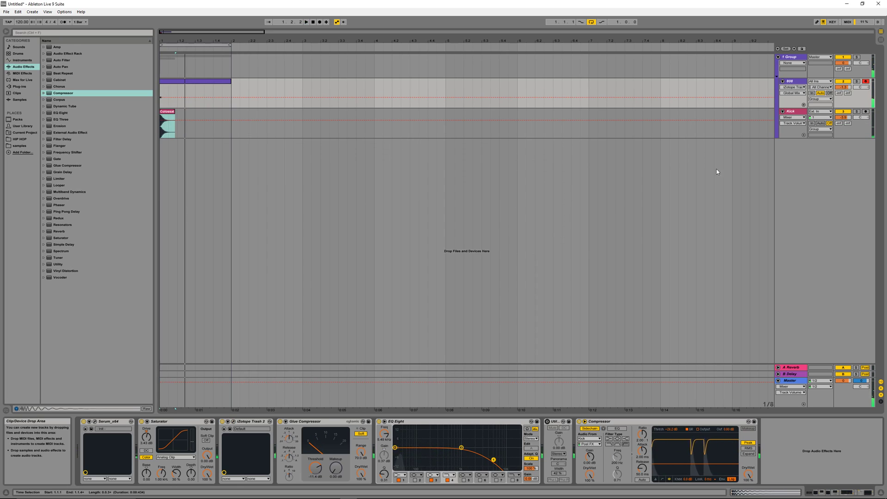
# Stop playback, insert a new audio track below the Kick, set its input to Resampling and arm it for recording
pyautogui.click(782, 163)
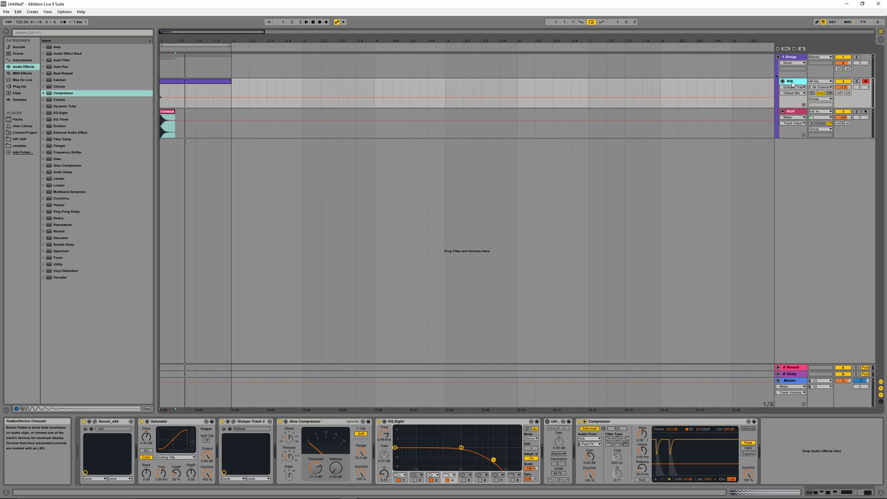
pyautogui.click(793, 114)
pyautogui.click(811, 178)
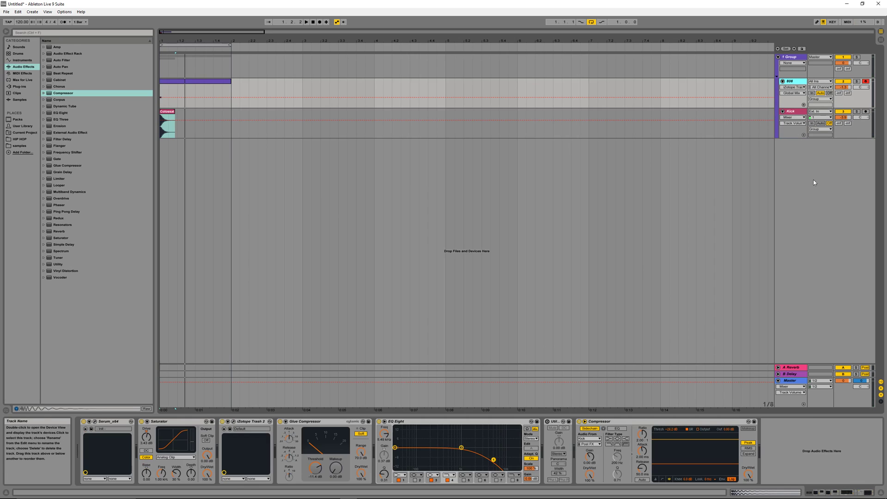
pyautogui.rightClick(791, 154)
pyautogui.click(812, 156)
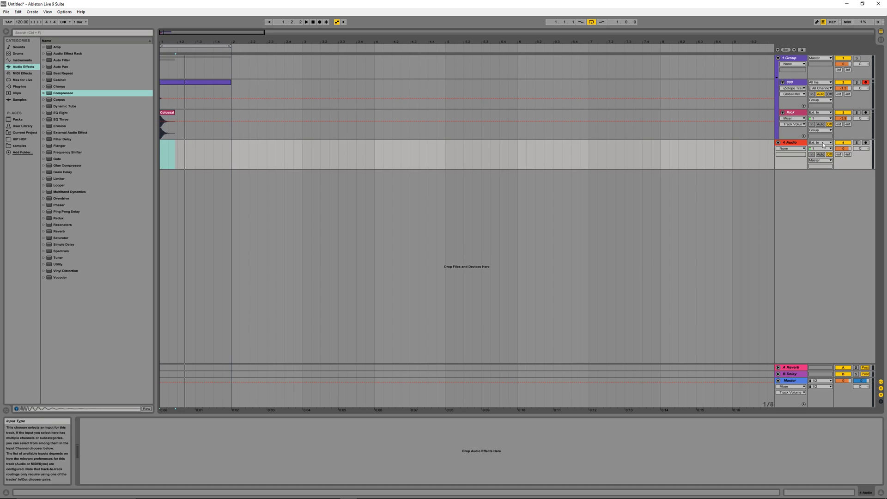
pyautogui.click(824, 145)
pyautogui.click(823, 176)
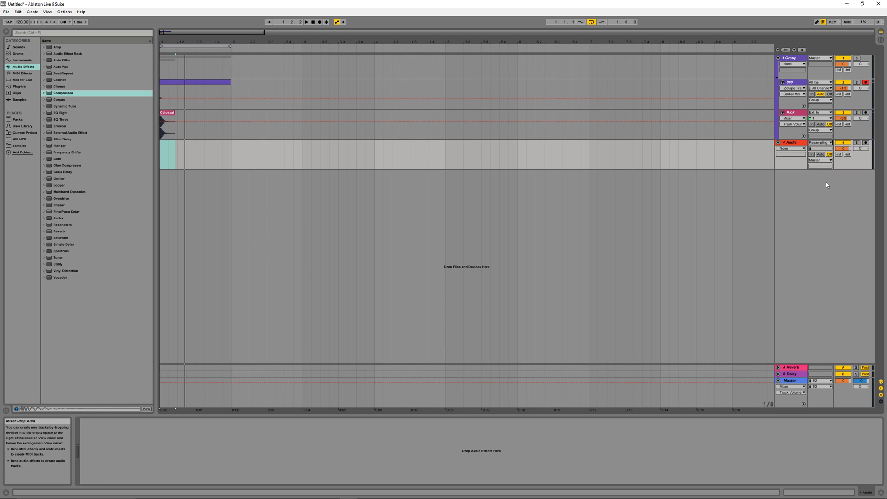
pyautogui.click(866, 143)
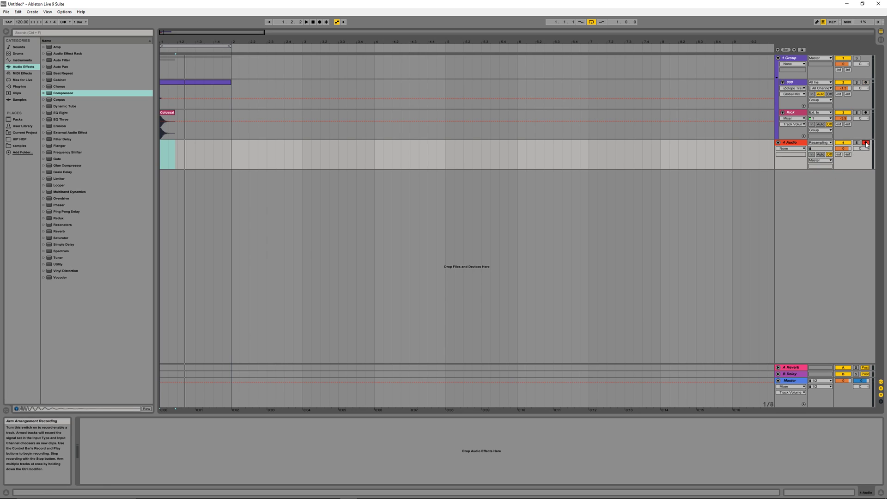
# Return to the song start and, with looping off, record the combined 808 and kick onto the new audio track
pyautogui.click(313, 22)
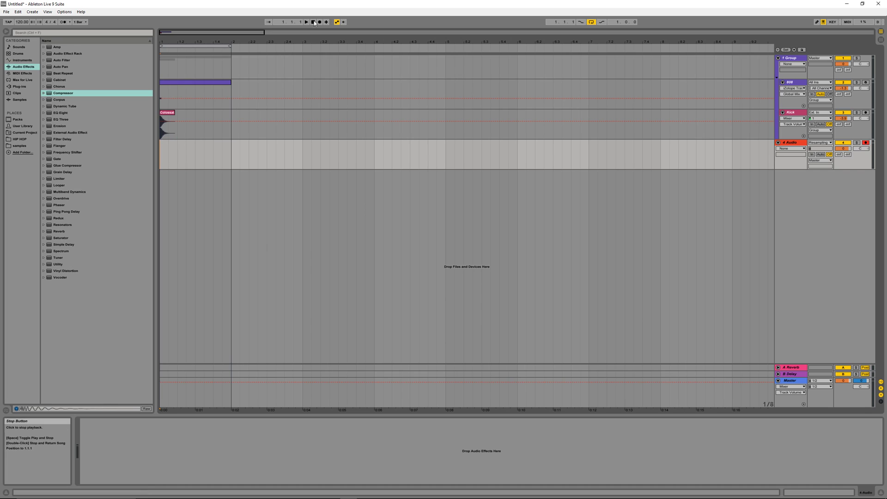
pyautogui.click(320, 22)
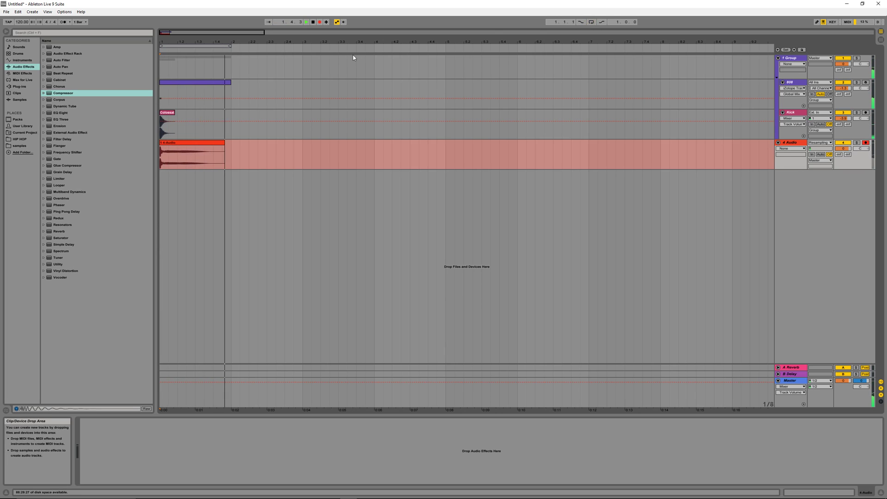
pyautogui.press('space')
# Select the recorded clip, solo its audio track and play the resampled 808 back
pyautogui.click(194, 143)
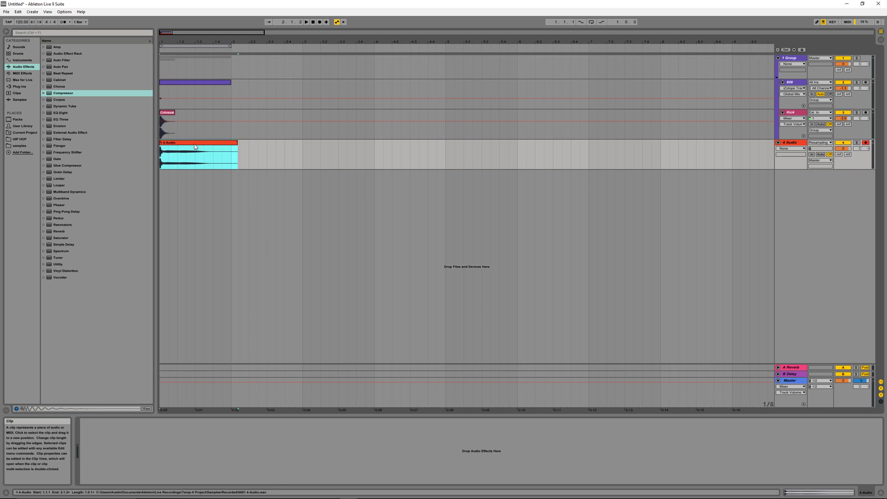
pyautogui.click(857, 143)
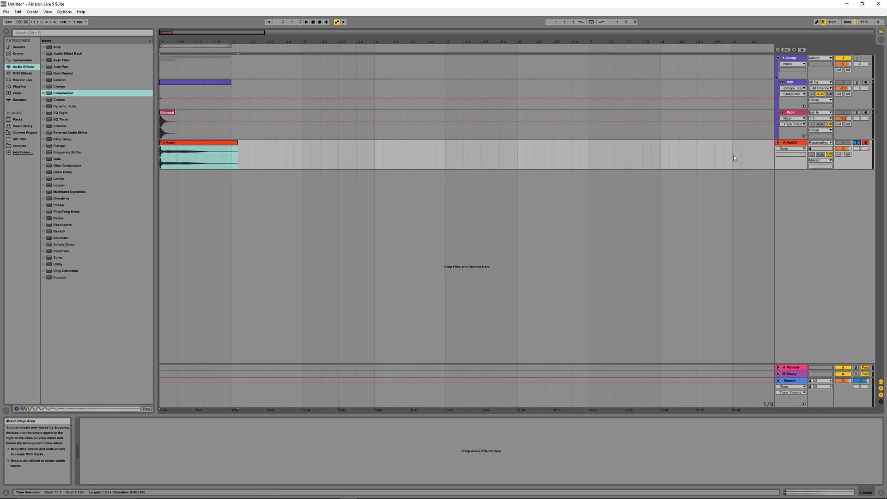
pyautogui.press('space')
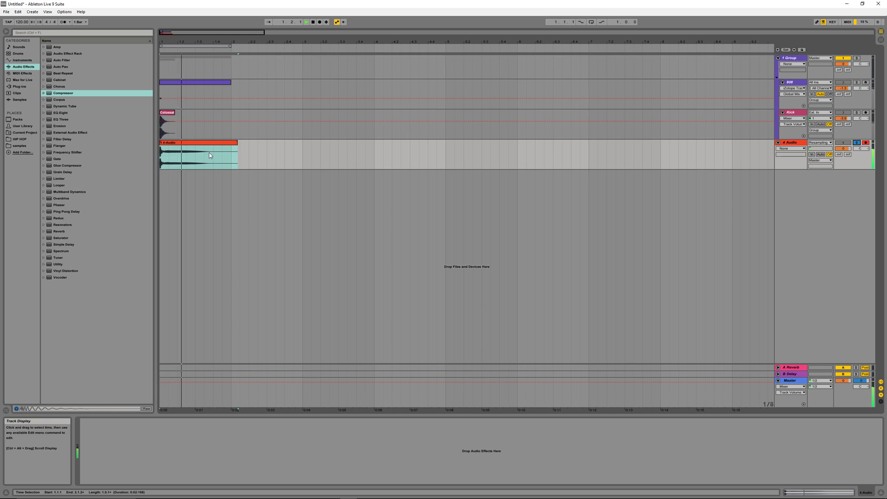
pyautogui.press('space')
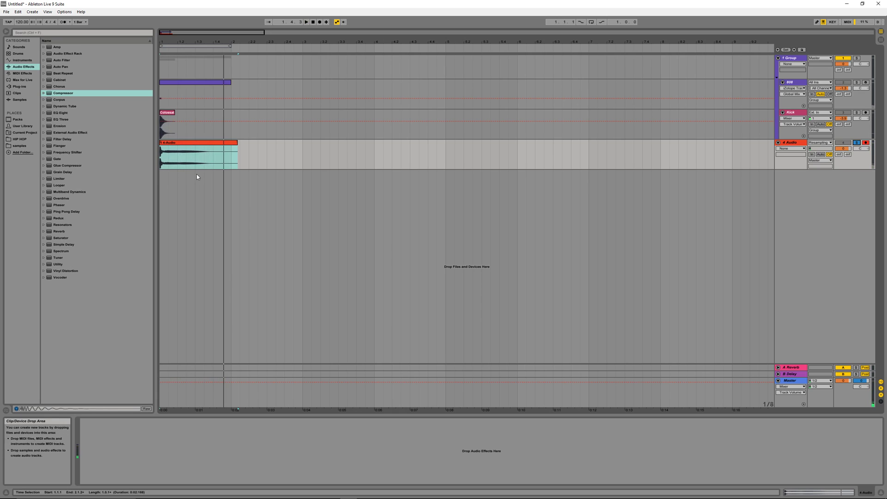